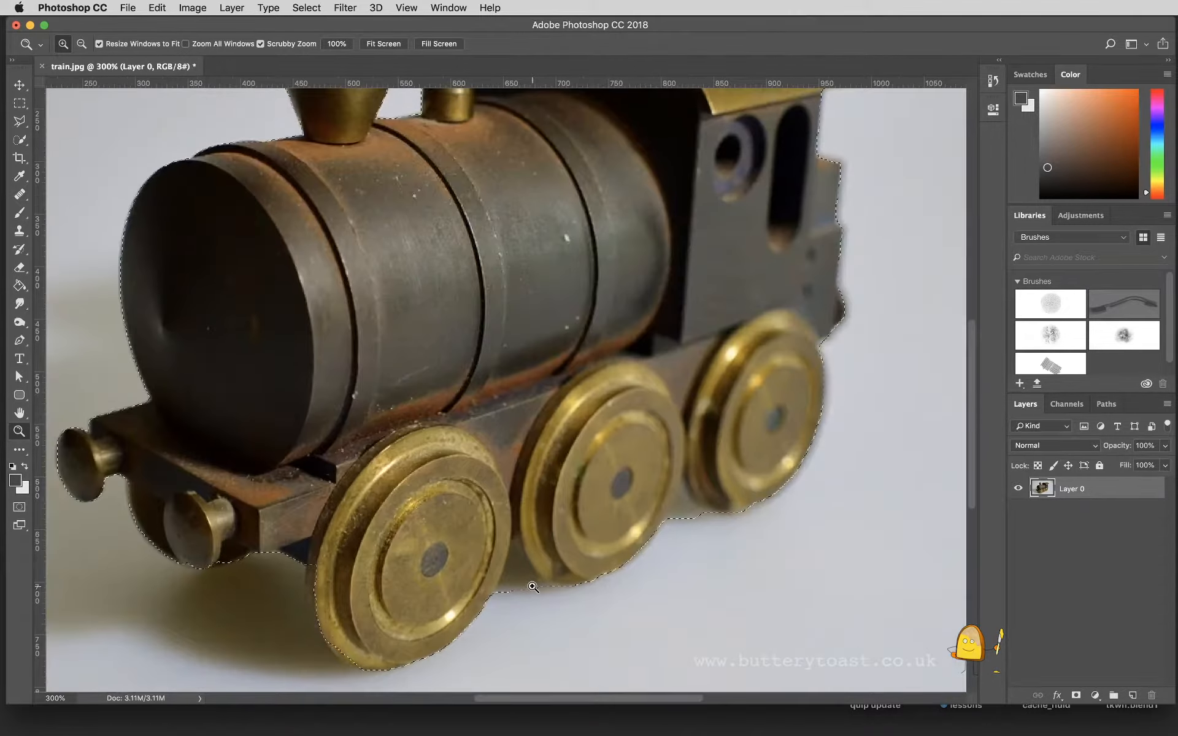
Step: Set the Quick Selection tool's brush size to 10 px for refining the edge around the wheels
{"action": "left_click", "coordinate": [533, 587]}
{"action": "scroll", "coordinate": [533, 587], "scroll_direction": "down", "scroll_amount": 3}
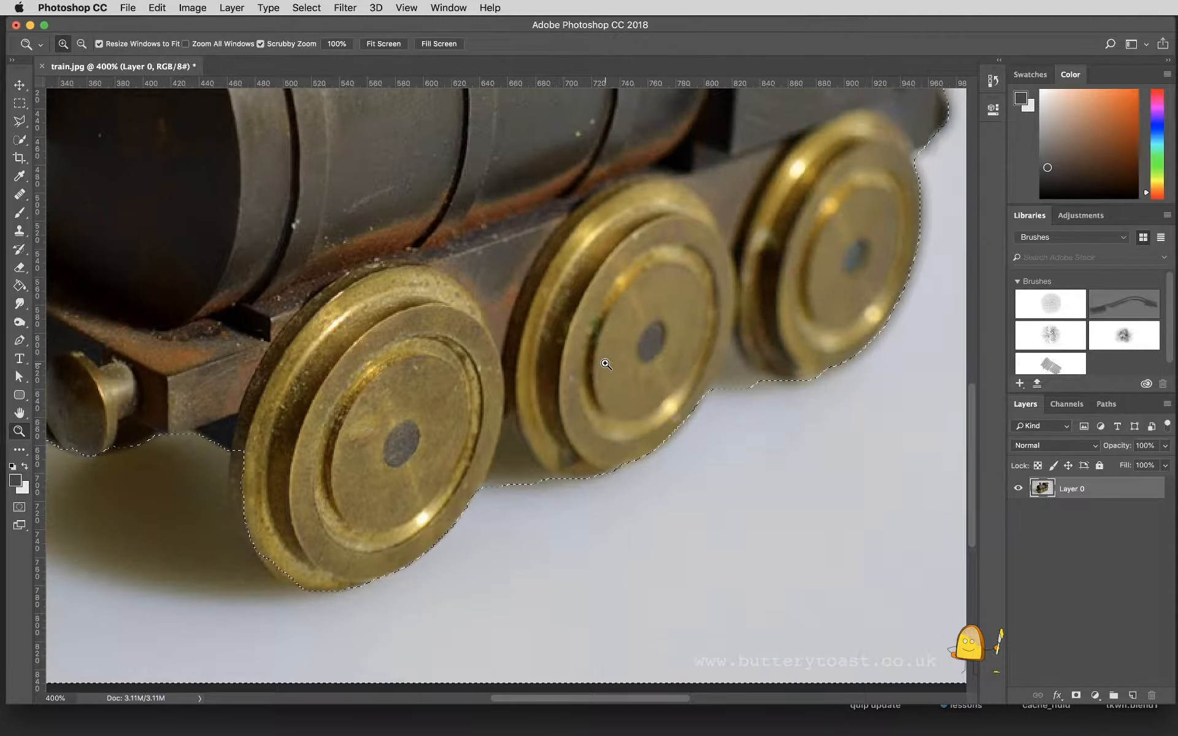
{"action": "key", "text": "space"}
{"action": "mouse_move", "coordinate": [604, 363]}
{"action": "left_mouse_down"}
{"action": "mouse_move", "coordinate": [573, 368]}
{"action": "mouse_move", "coordinate": [446, 336]}
{"action": "mouse_move", "coordinate": [586, 264]}
{"action": "mouse_move", "coordinate": [606, 370]}
{"action": "left_mouse_up"}
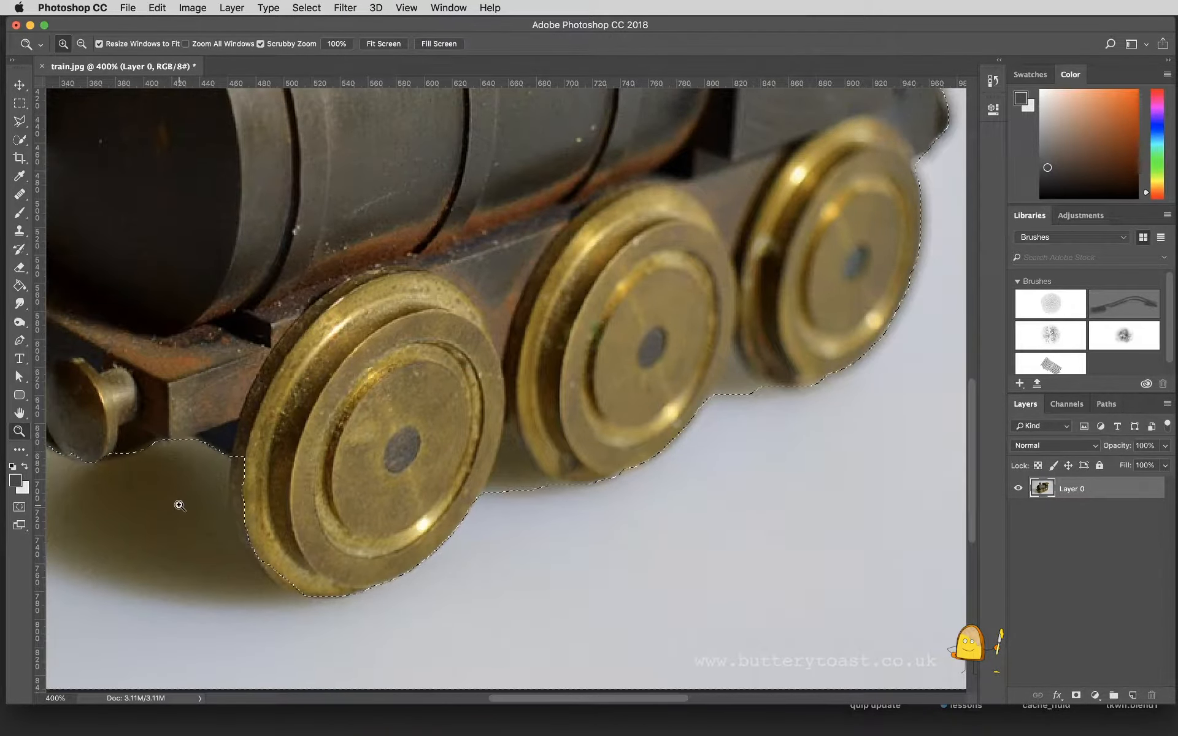
{"action": "left_click", "coordinate": [20, 140]}
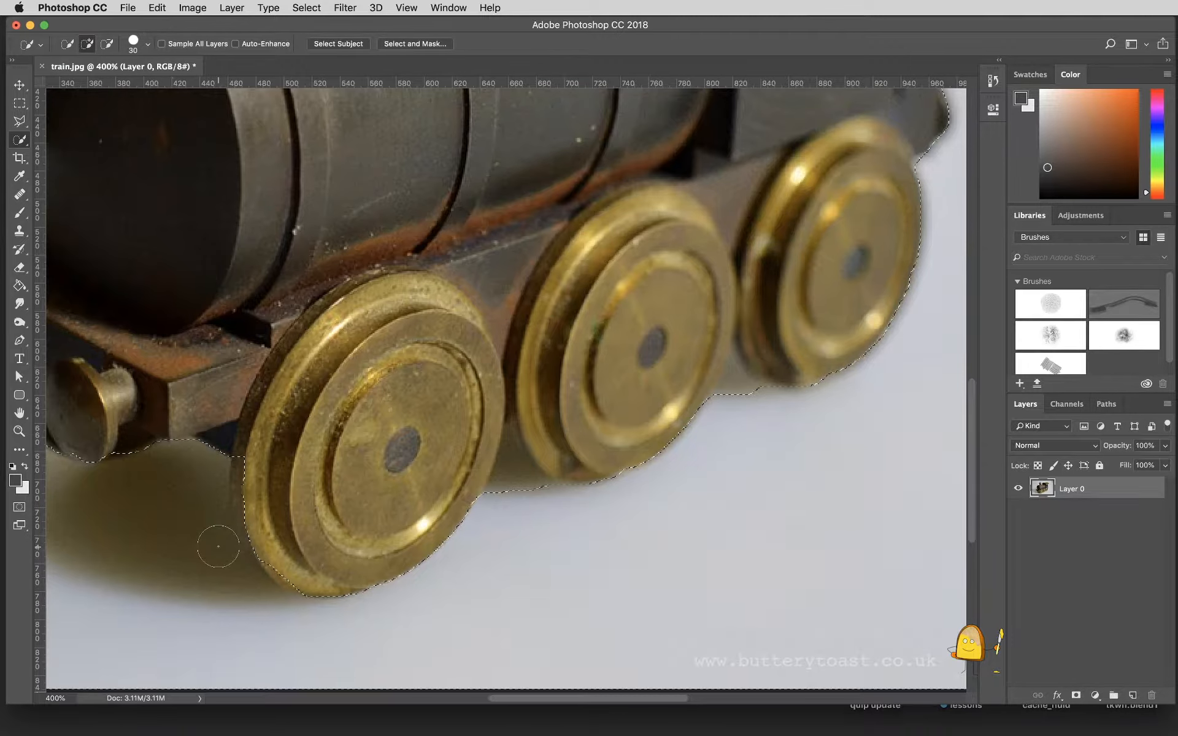
{"action": "left_click", "coordinate": [148, 45]}
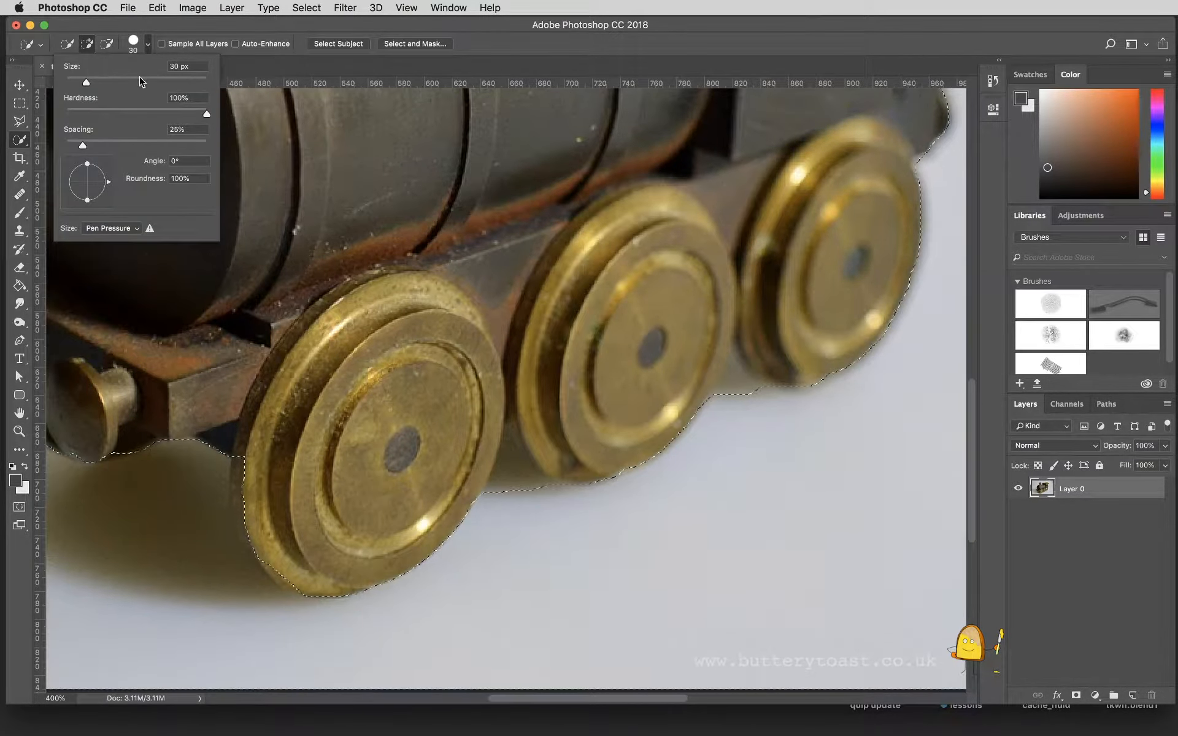
{"action": "mouse_move", "coordinate": [88, 84]}
{"action": "left_mouse_down"}
{"action": "mouse_move", "coordinate": [100, 82]}
{"action": "mouse_move", "coordinate": [71, 82]}
{"action": "left_mouse_up"}
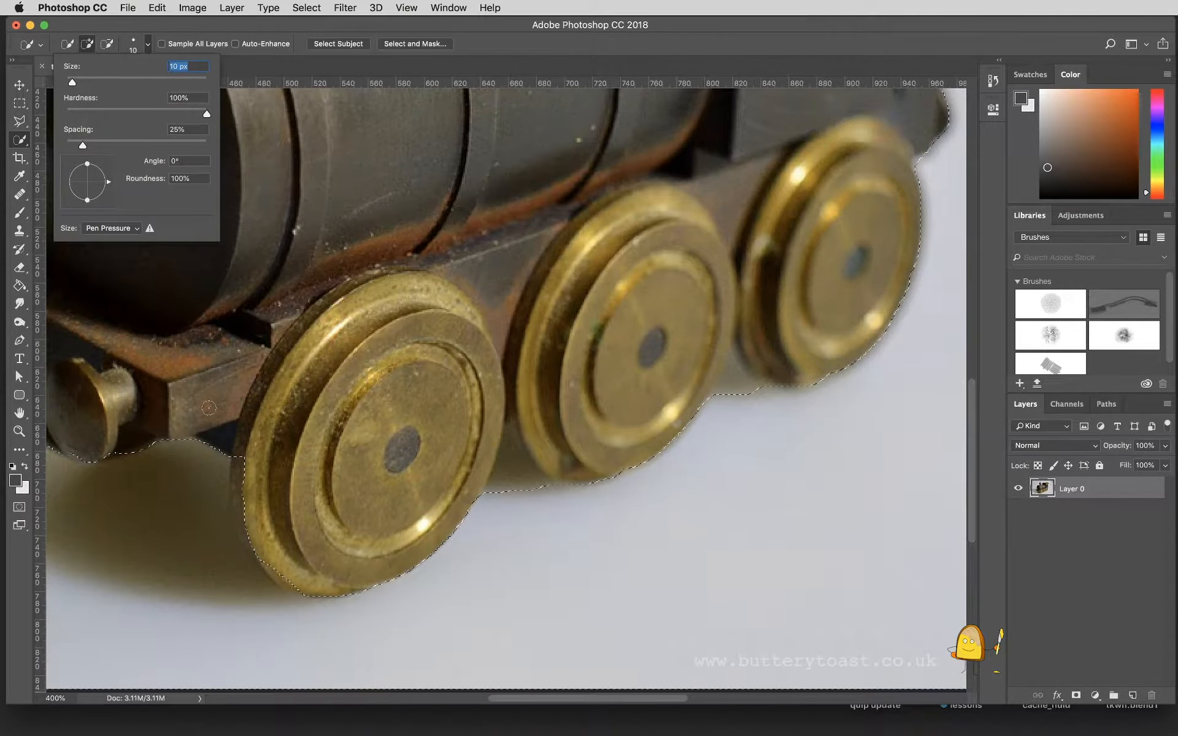
{"action": "left_click", "coordinate": [207, 508]}
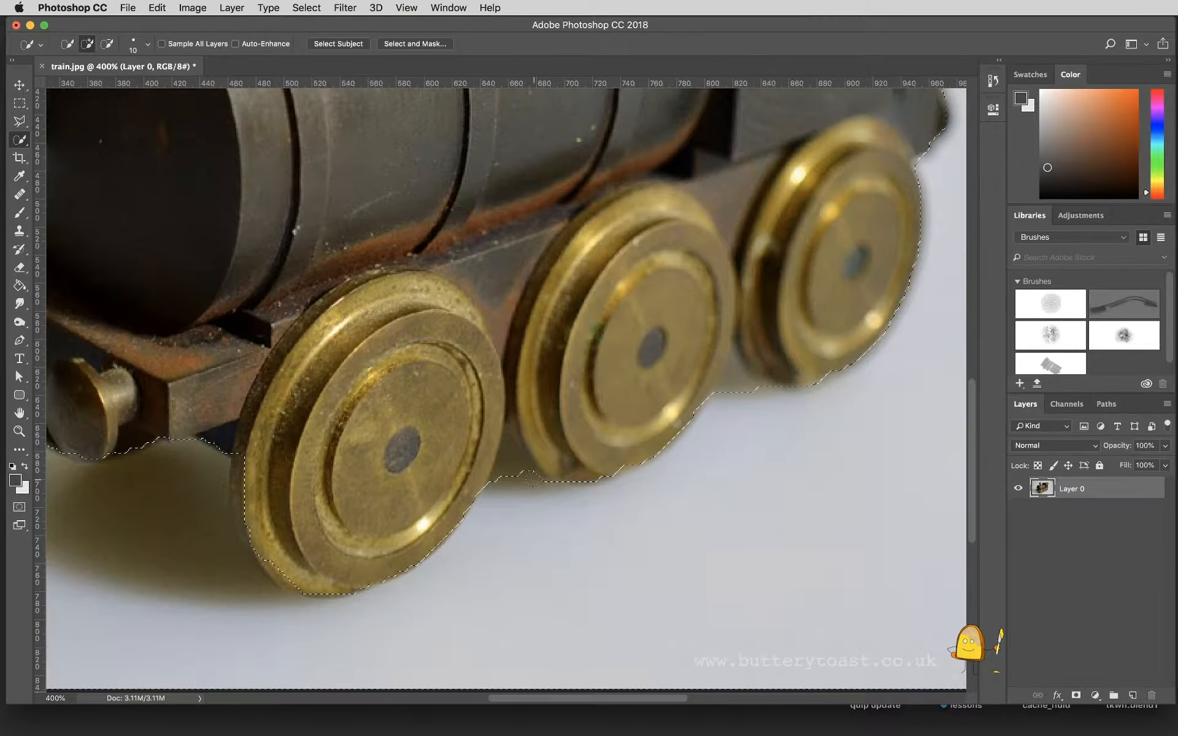
Step: Extend the background selection into the two gaps between the wheels, reducing the Quick Selection brush to 4 px for the rear gap
{"action": "left_click", "coordinate": [526, 476], "text": "alt"}
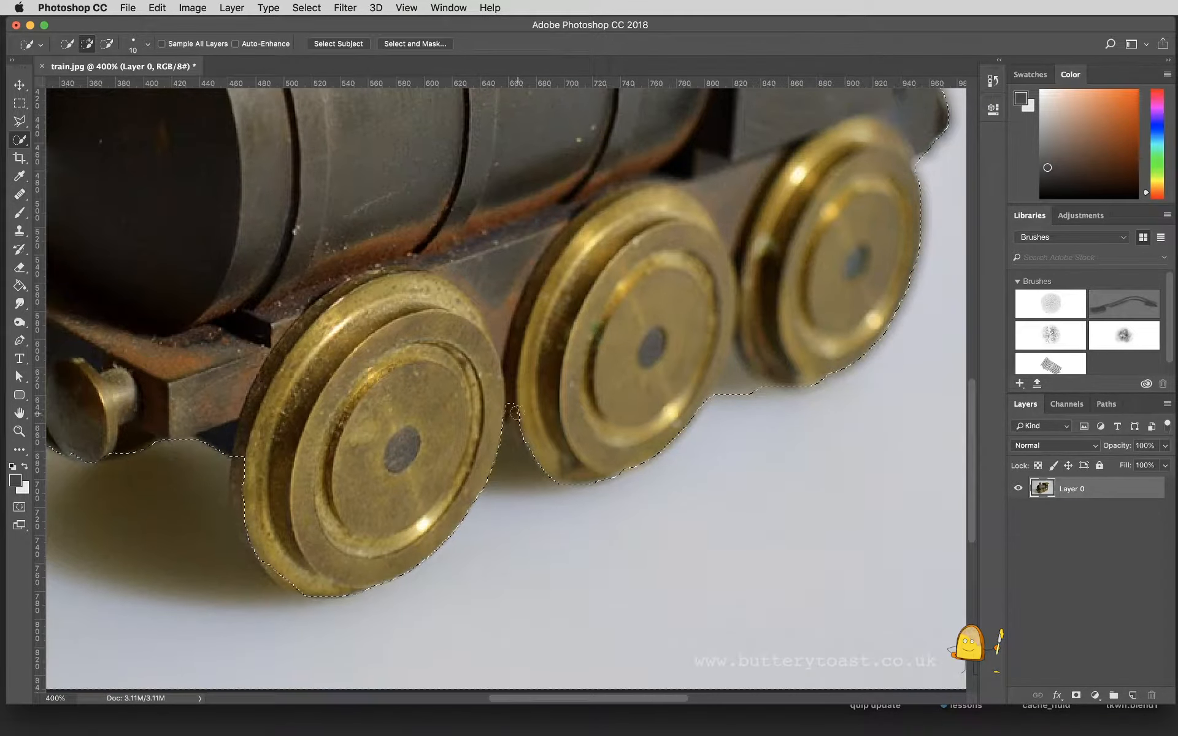
{"action": "left_click", "coordinate": [737, 383], "text": "alt"}
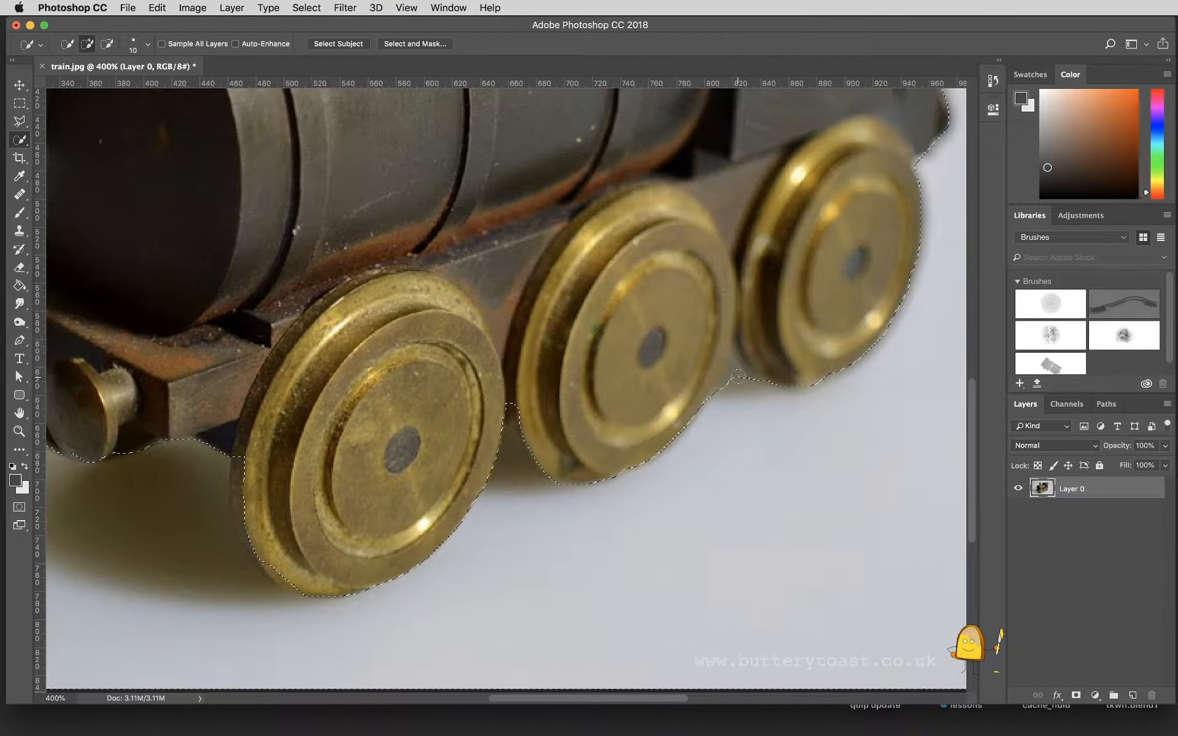
{"action": "key", "text": "bracketleft"}
{"action": "left_click", "coordinate": [147, 45]}
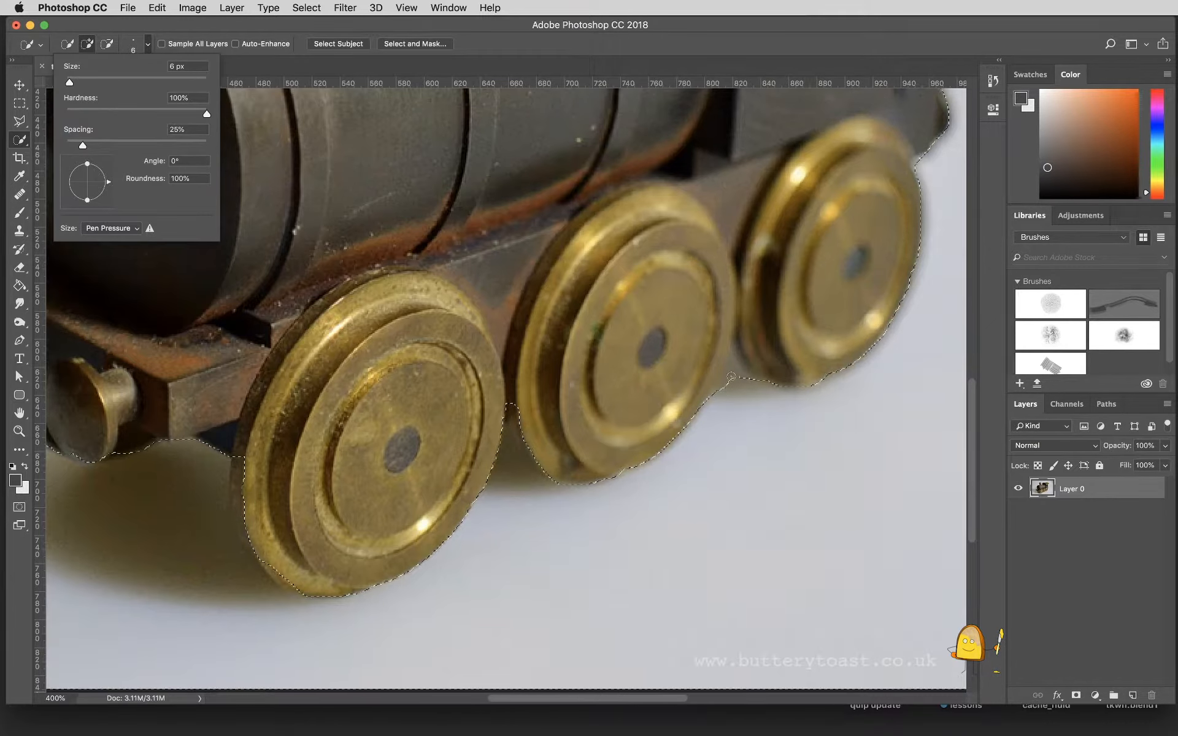
{"action": "left_click", "coordinate": [732, 376]}
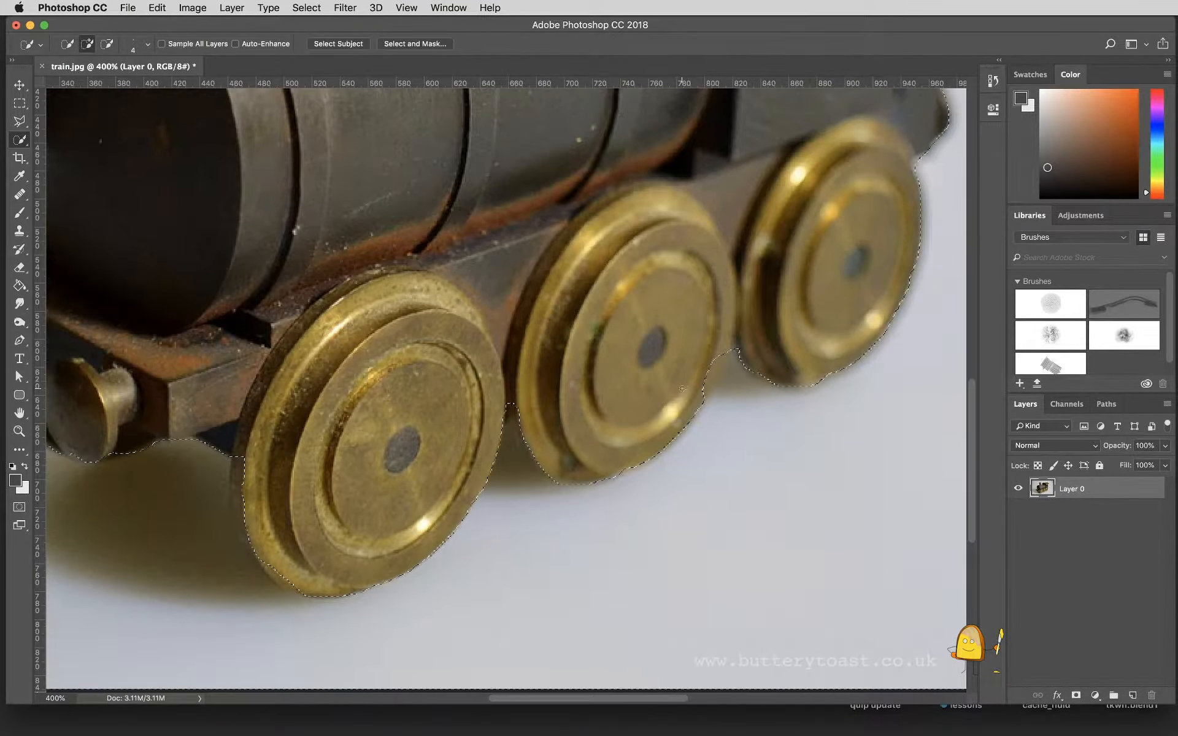
Step: Subtract the front wheel's left rim and the middle wheel's right edge from the background selection with the Quick Selection tool
{"action": "left_click", "coordinate": [108, 45]}
{"action": "left_click", "coordinate": [156, 7]}
{"action": "left_click", "coordinate": [184, 25]}
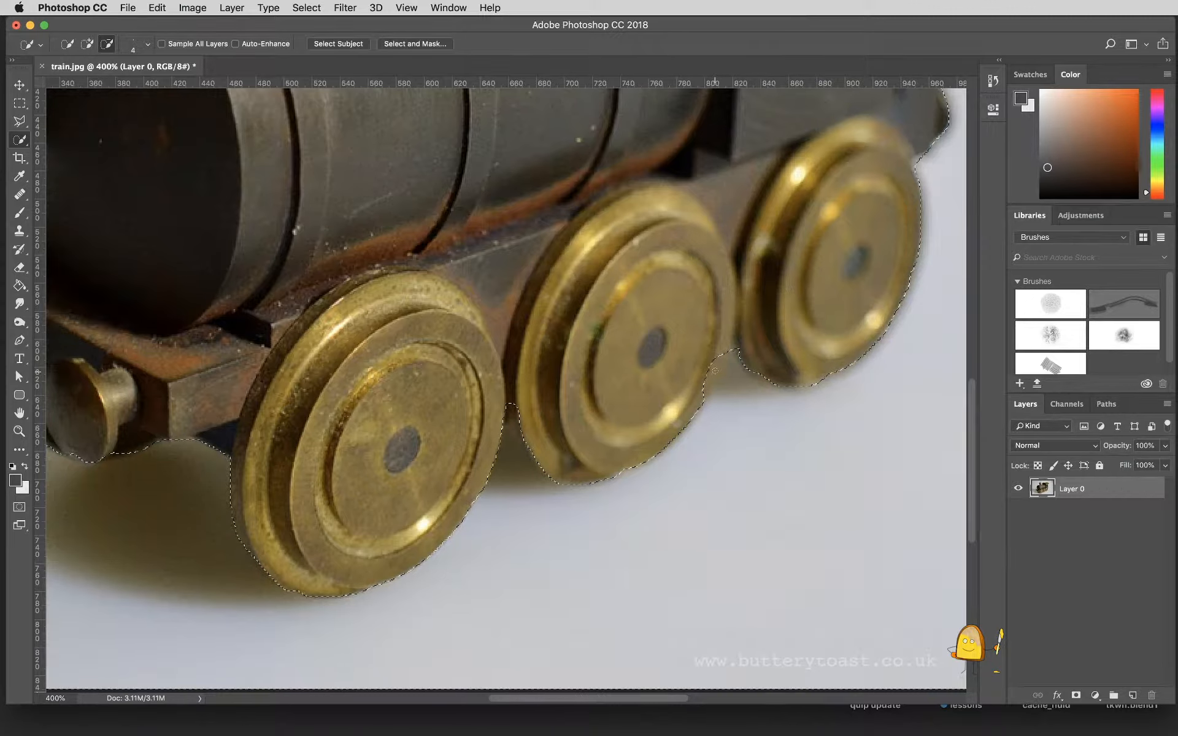
{"action": "left_click_drag", "start_coordinate": [714, 371], "coordinate": [710, 383]}
Step: Examine the selection outline around the train's buffers, boiler, chimney, cab and rear wheel
{"action": "scroll", "coordinate": [707, 390], "scroll_direction": "left", "scroll_amount": 5}
{"action": "left_click_drag", "start_coordinate": [174, 372], "coordinate": [154, 368]}
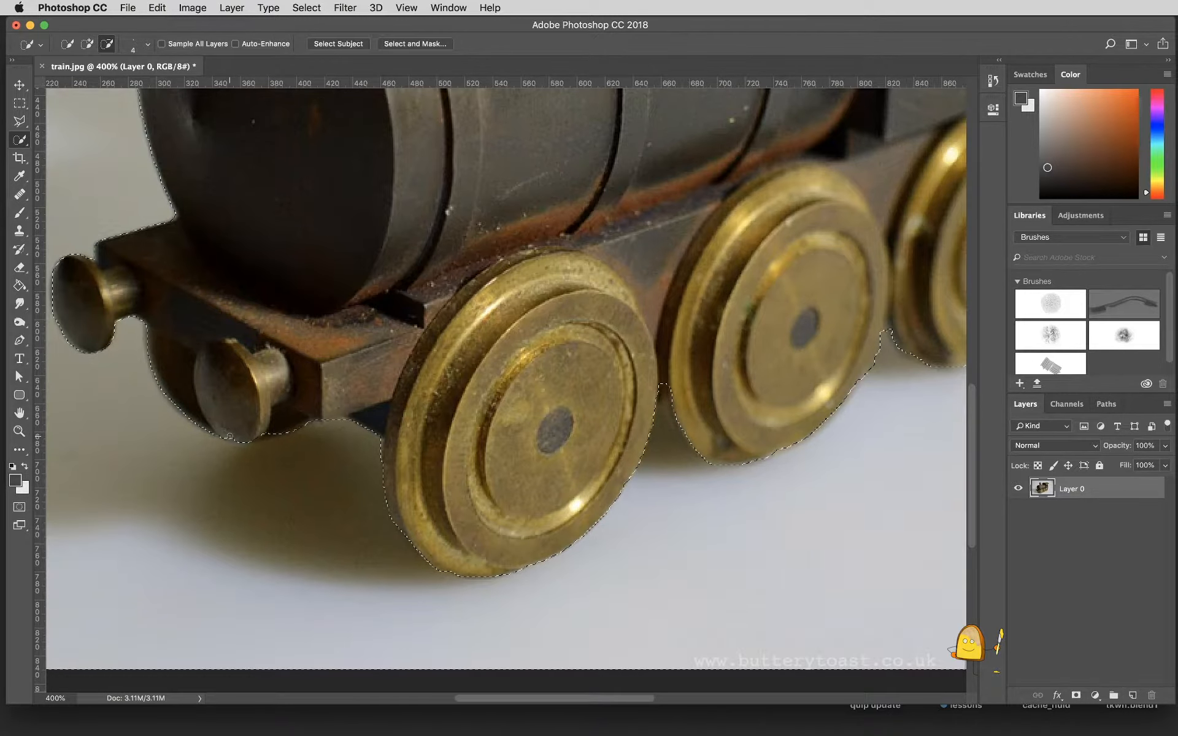
{"action": "scroll", "coordinate": [239, 352], "scroll_direction": "left", "scroll_amount": 3}
{"action": "scroll", "coordinate": [239, 353], "scroll_direction": "up", "scroll_amount": 2}
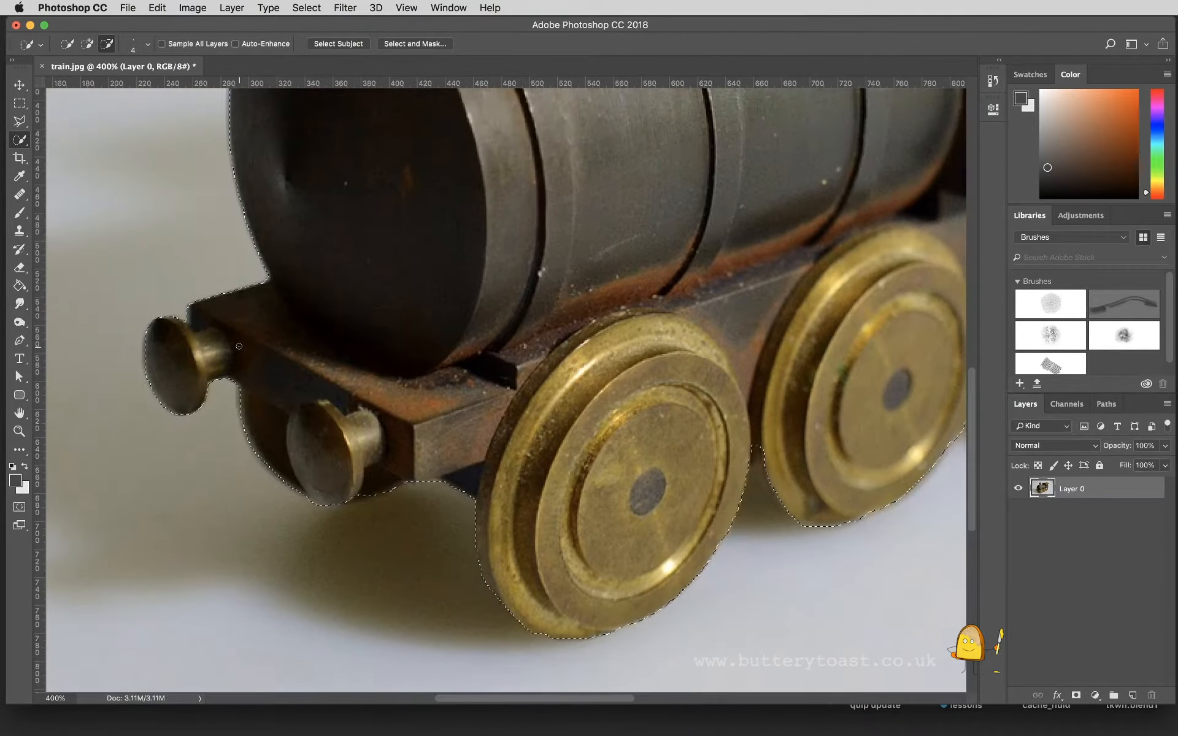
{"action": "scroll", "coordinate": [239, 352], "scroll_direction": "up", "scroll_amount": 6}
{"action": "scroll", "coordinate": [239, 352], "scroll_direction": "right", "scroll_amount": 5}
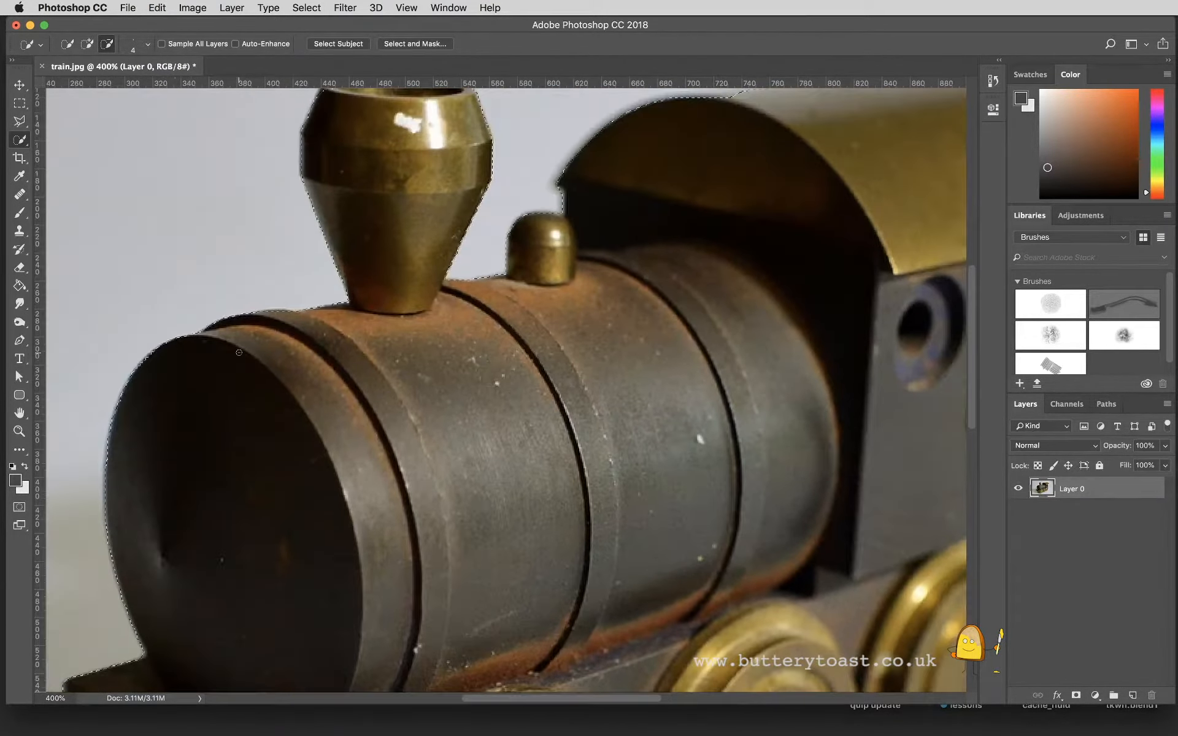
{"action": "scroll", "coordinate": [239, 353], "scroll_direction": "right", "scroll_amount": 4}
{"action": "scroll", "coordinate": [238, 352], "scroll_direction": "down", "scroll_amount": 2}
{"action": "scroll", "coordinate": [239, 352], "scroll_direction": "left", "scroll_amount": 6}
{"action": "scroll", "coordinate": [239, 352], "scroll_direction": "up", "scroll_amount": 3}
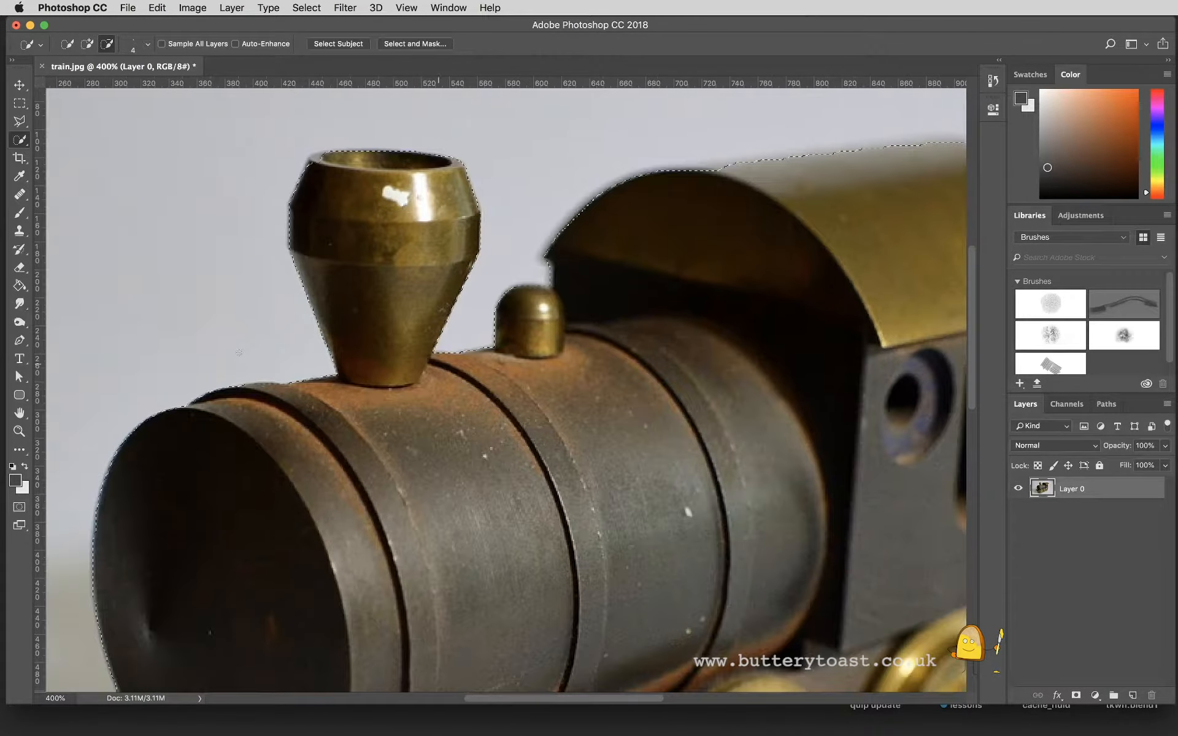
{"action": "scroll", "coordinate": [239, 352], "scroll_direction": "up", "scroll_amount": 3}
{"action": "scroll", "coordinate": [239, 352], "scroll_direction": "left", "scroll_amount": 2}
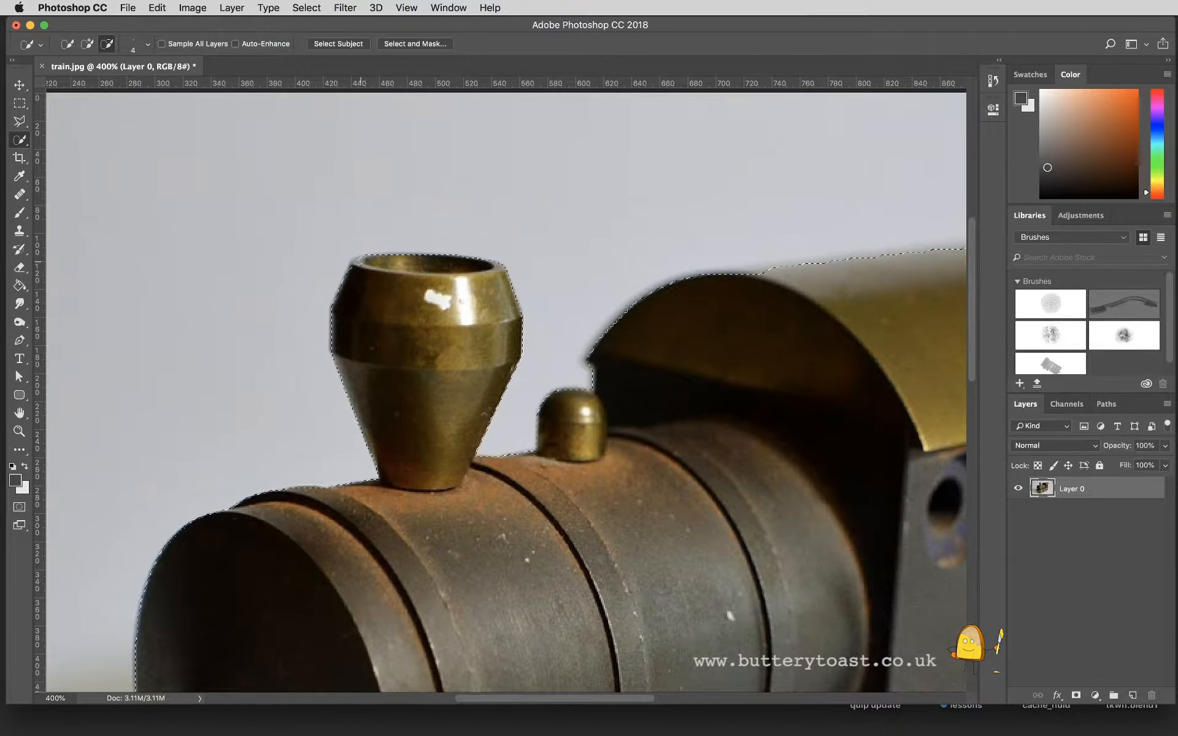
{"action": "scroll", "coordinate": [442, 388], "scroll_direction": "right", "scroll_amount": 5}
{"action": "scroll", "coordinate": [442, 388], "scroll_direction": "down", "scroll_amount": 1}
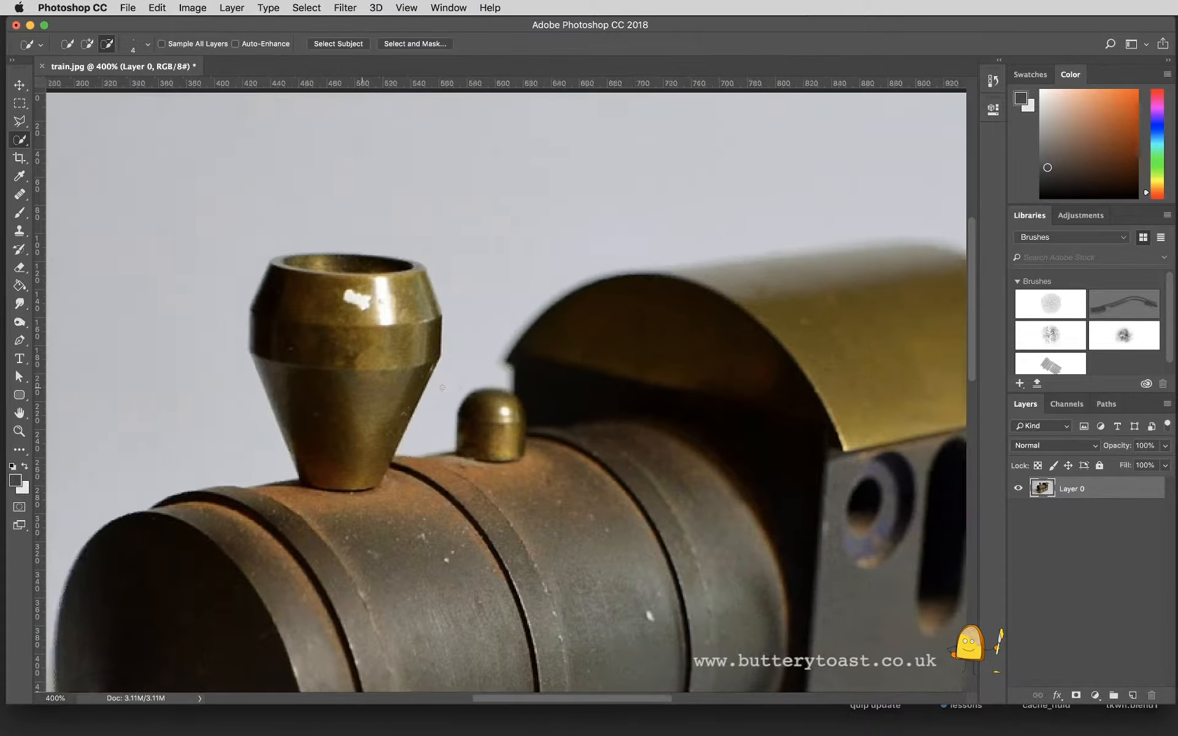
{"action": "scroll", "coordinate": [442, 388], "scroll_direction": "right", "scroll_amount": 1}
{"action": "scroll", "coordinate": [443, 388], "scroll_direction": "down", "scroll_amount": 5}
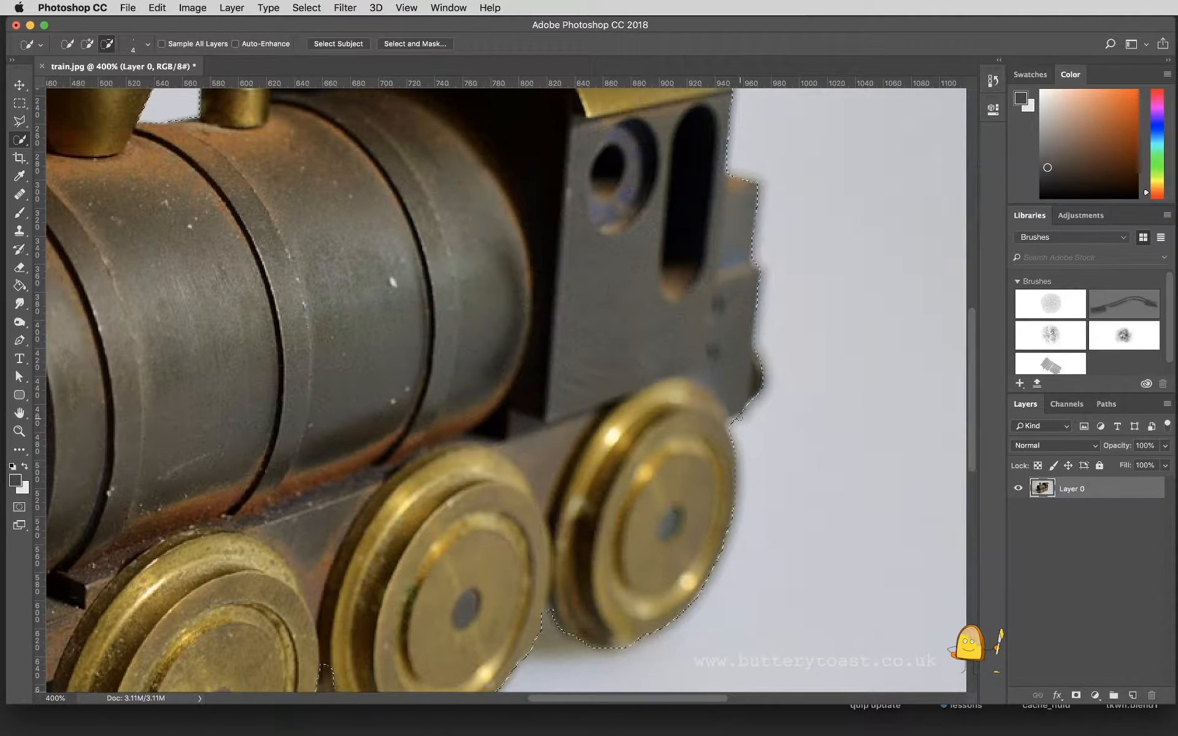
{"action": "scroll", "coordinate": [740, 420], "scroll_direction": "up", "scroll_amount": 1}
{"action": "scroll", "coordinate": [739, 418], "scroll_direction": "up", "scroll_amount": 1}
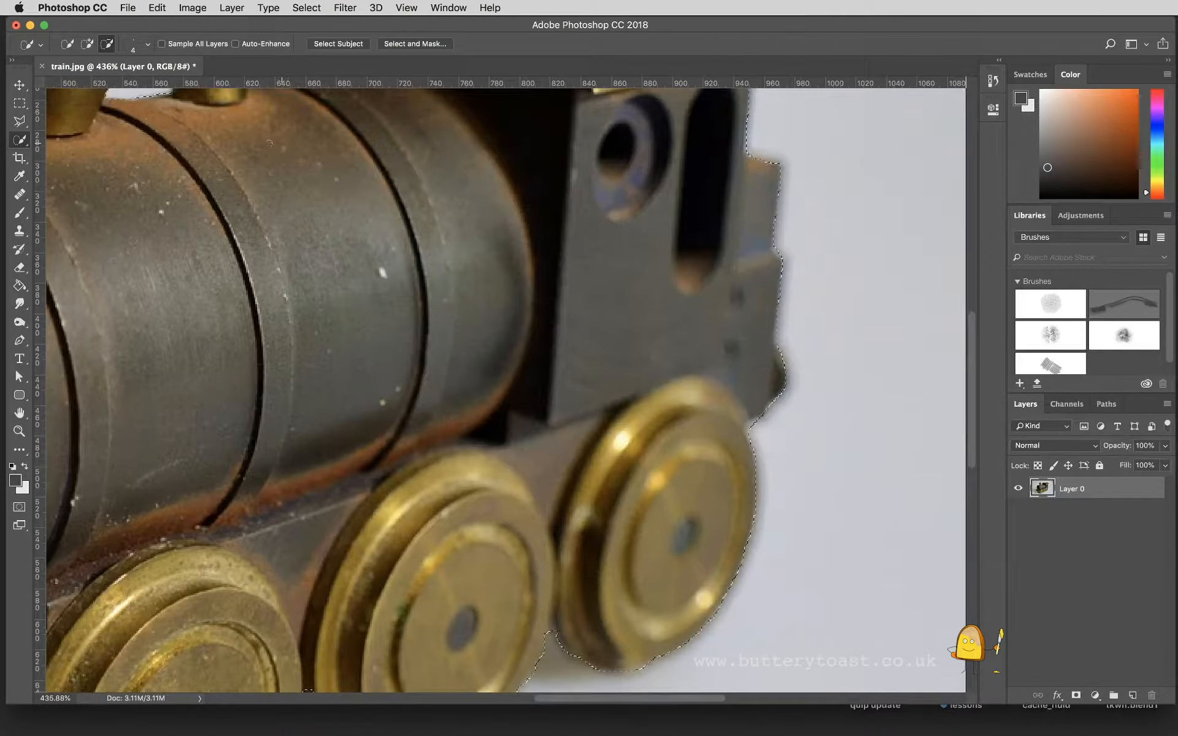
Step: Switch from the Quick Selection tool to the freehand Lasso tool for editing the edge at the wheels
{"action": "left_click", "coordinate": [88, 44]}
{"action": "scroll", "coordinate": [627, 477], "scroll_direction": "down", "scroll_amount": 10}
{"action": "scroll", "coordinate": [627, 477], "scroll_direction": "left", "scroll_amount": 7}
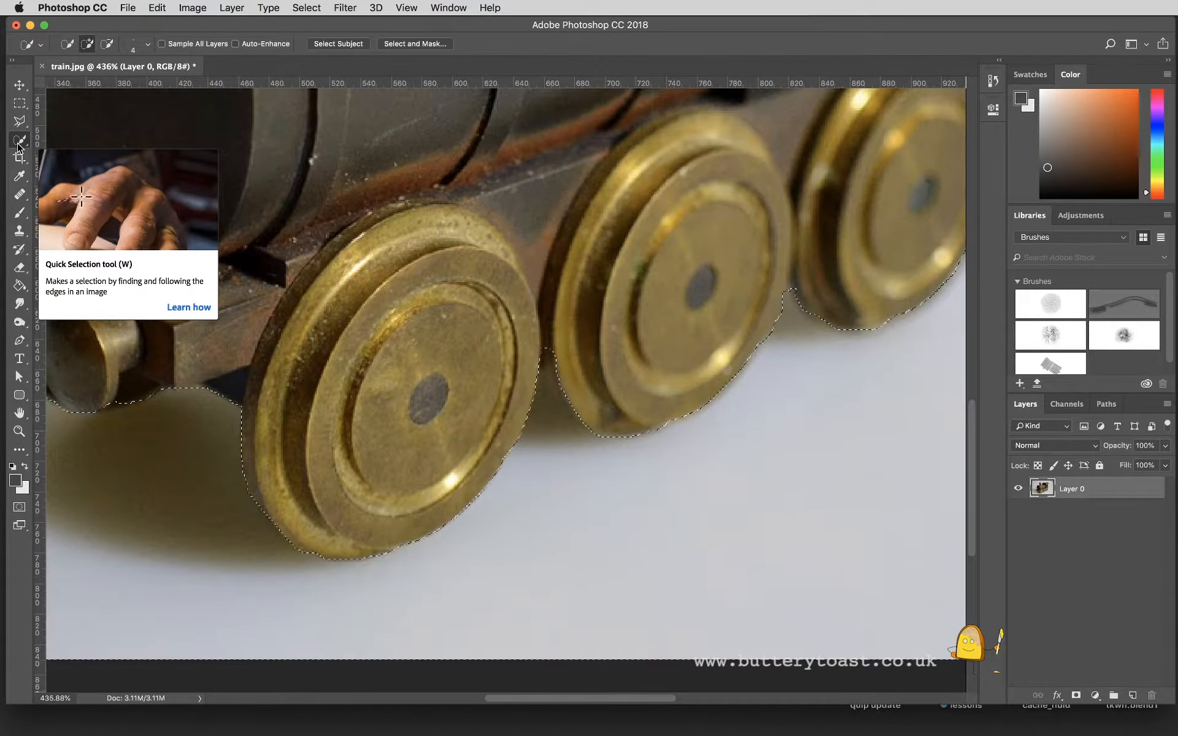
{"action": "right_click", "coordinate": [18, 144]}
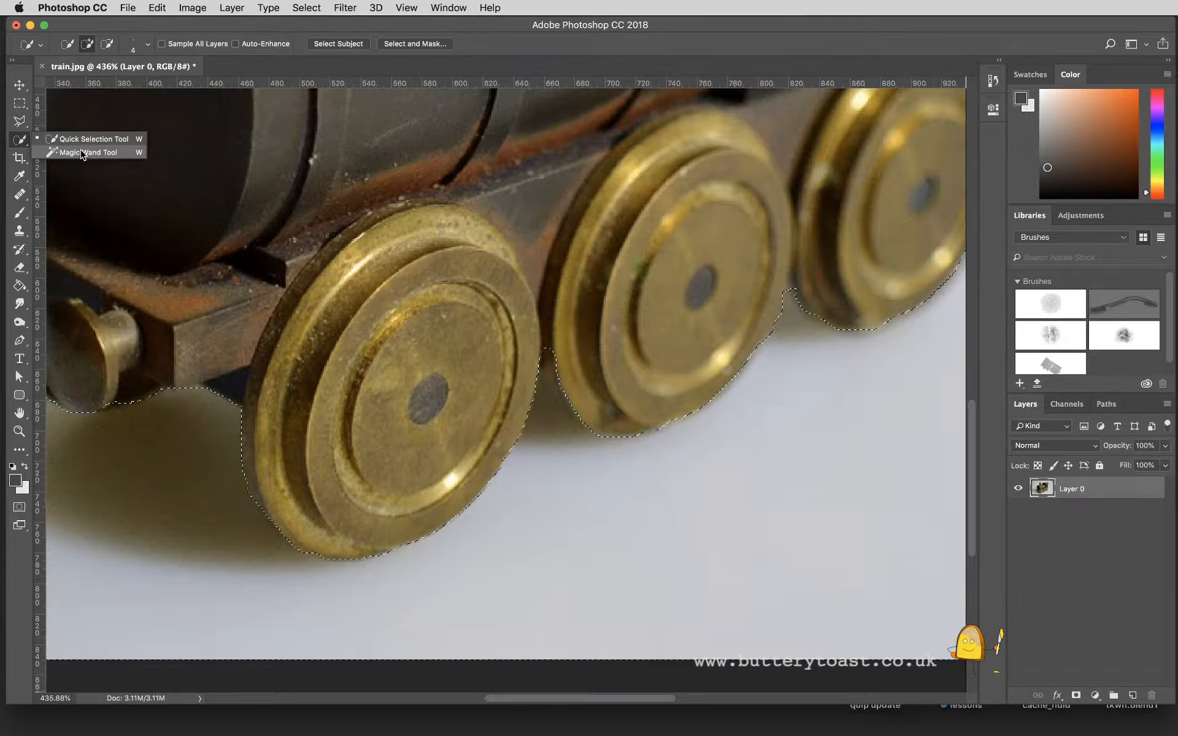
{"action": "left_click", "coordinate": [19, 104]}
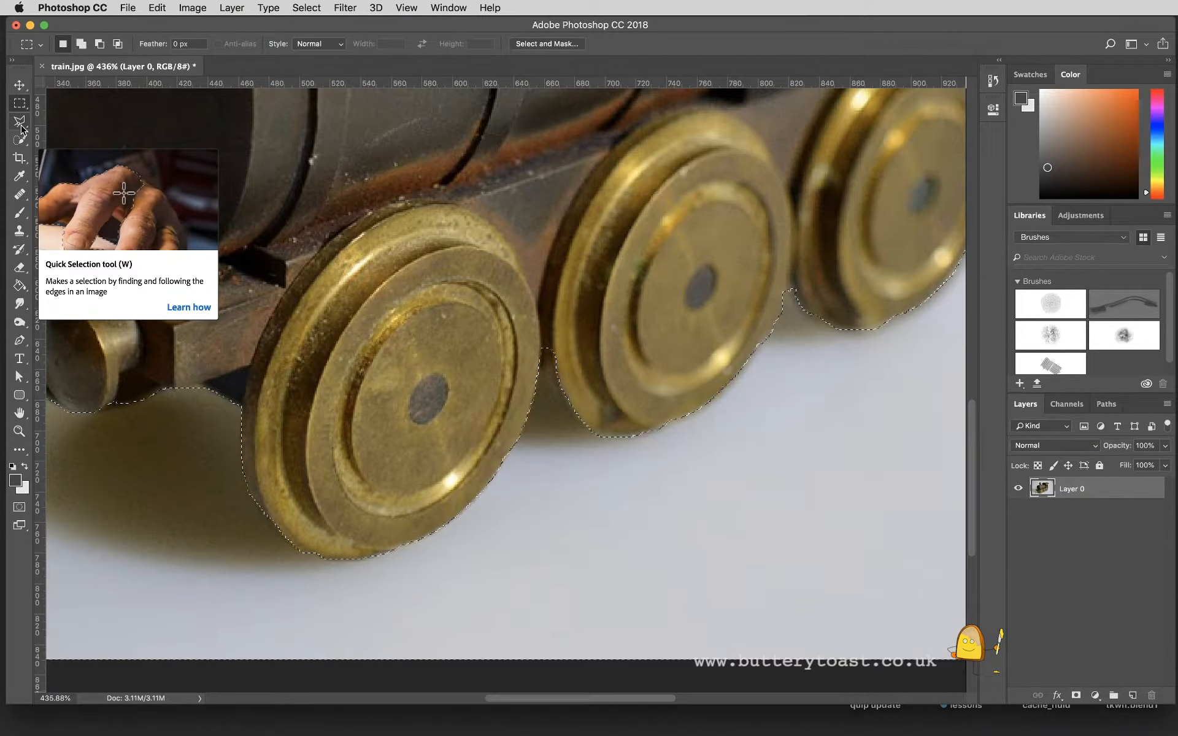
{"action": "left_click", "coordinate": [20, 126]}
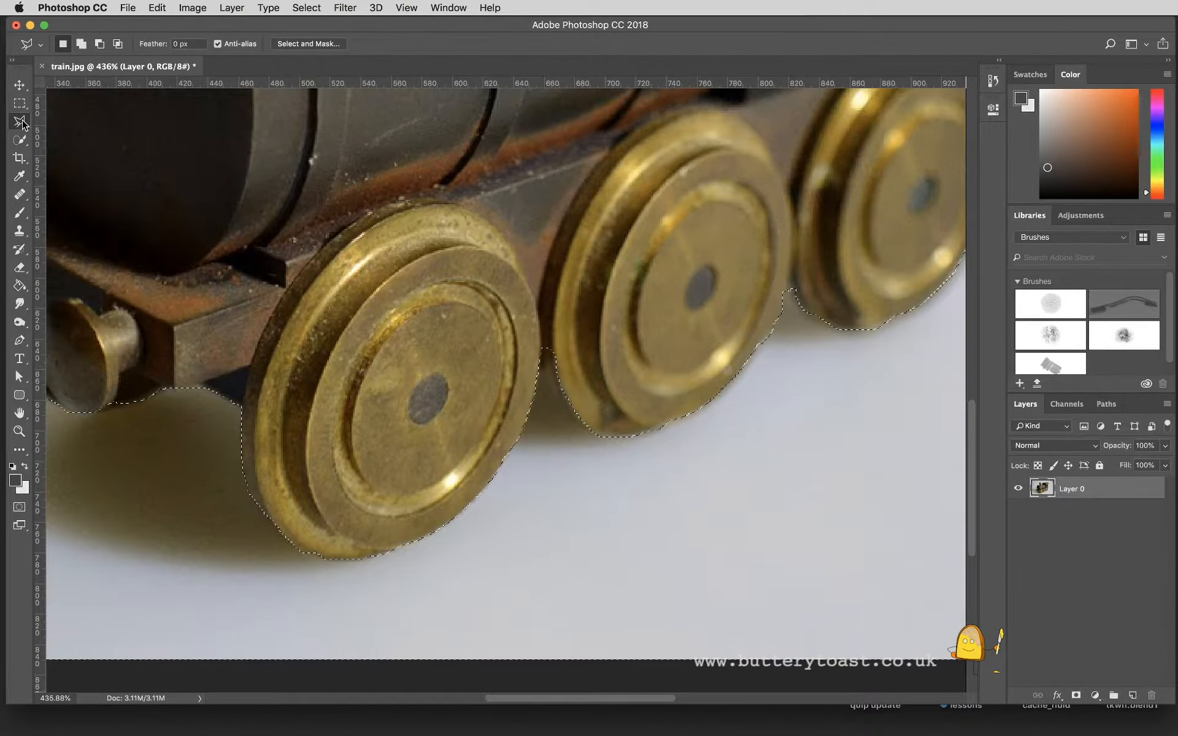
{"action": "left_click", "coordinate": [21, 125]}
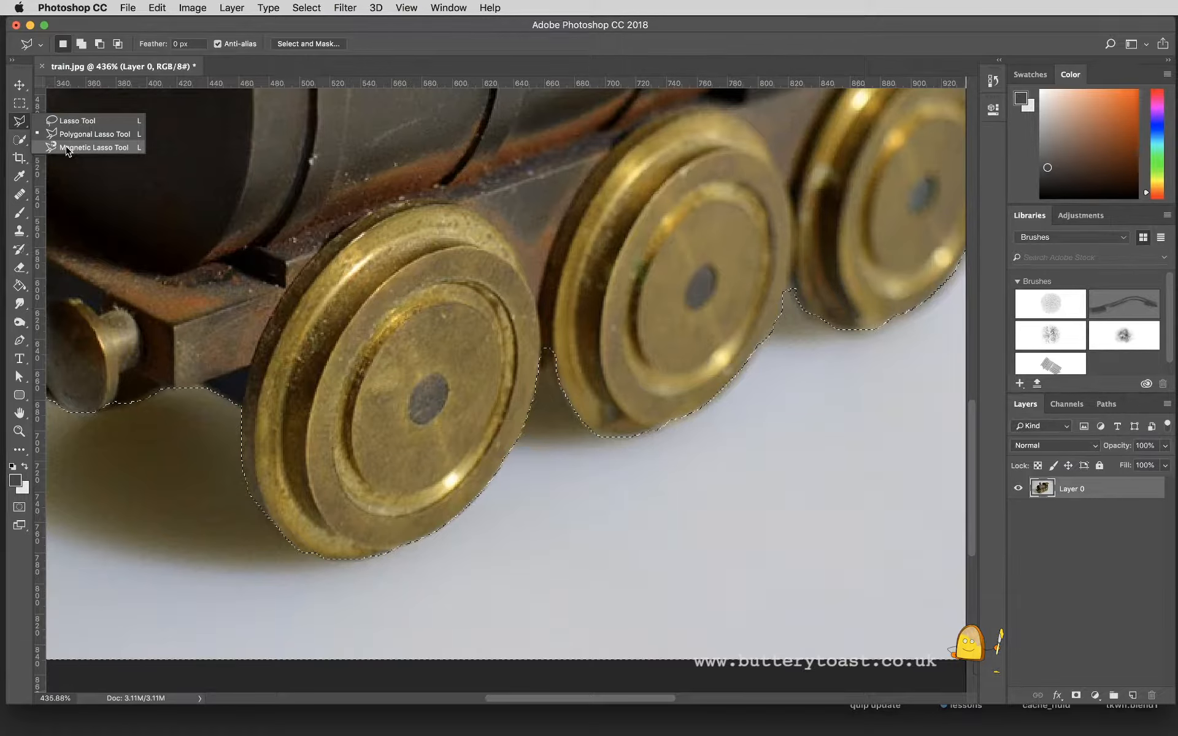
{"action": "left_click", "coordinate": [70, 121]}
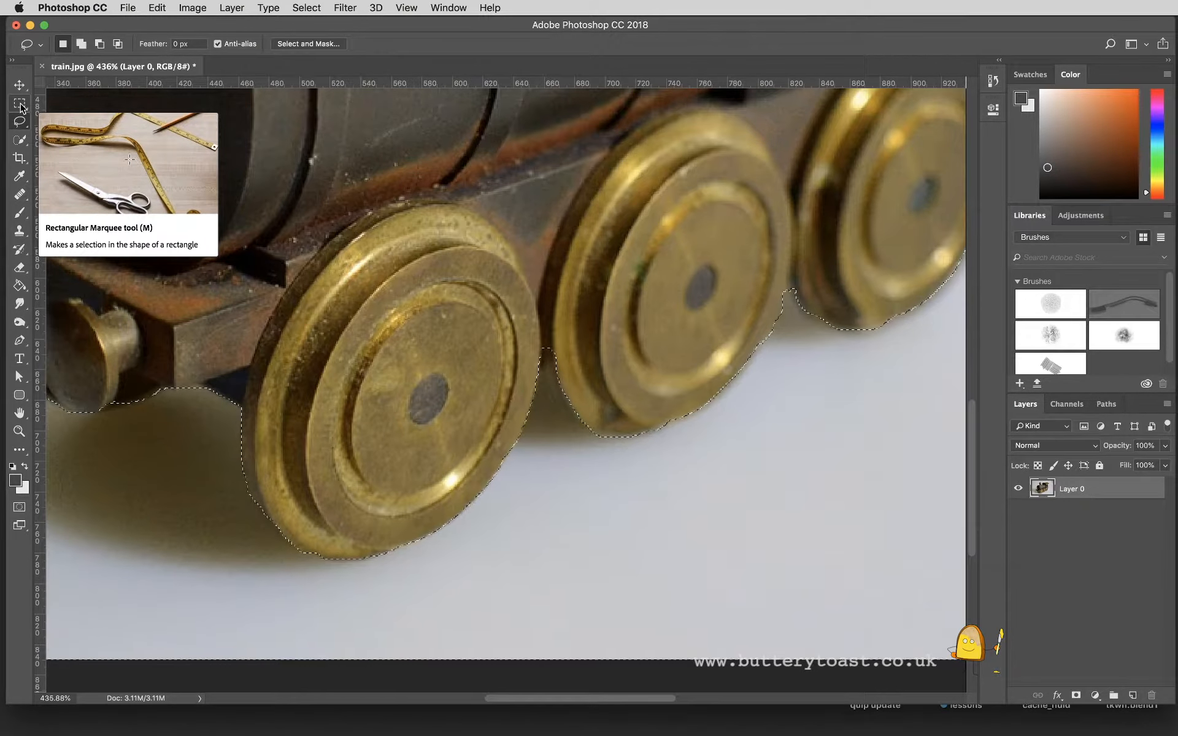
Step: Subtract a freehand Lasso area along the front wheel's lower-left rim from the background selection
{"action": "left_click", "coordinate": [21, 106]}
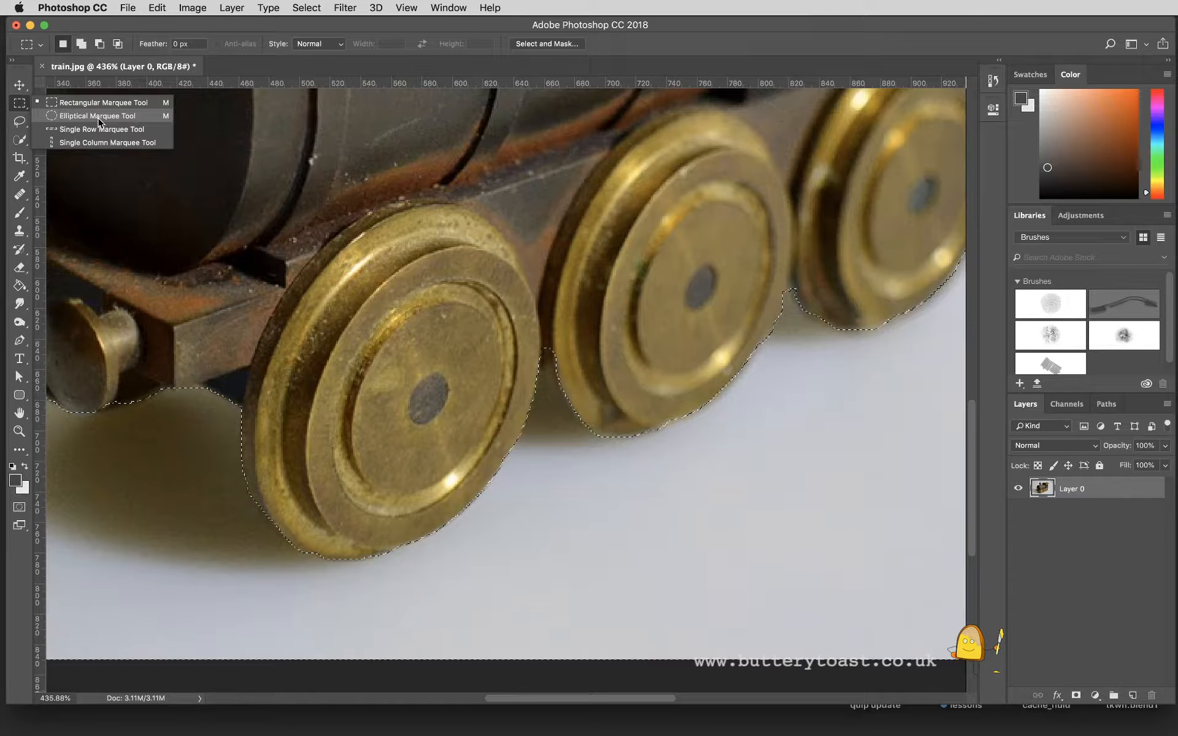
{"action": "left_click", "coordinate": [101, 107]}
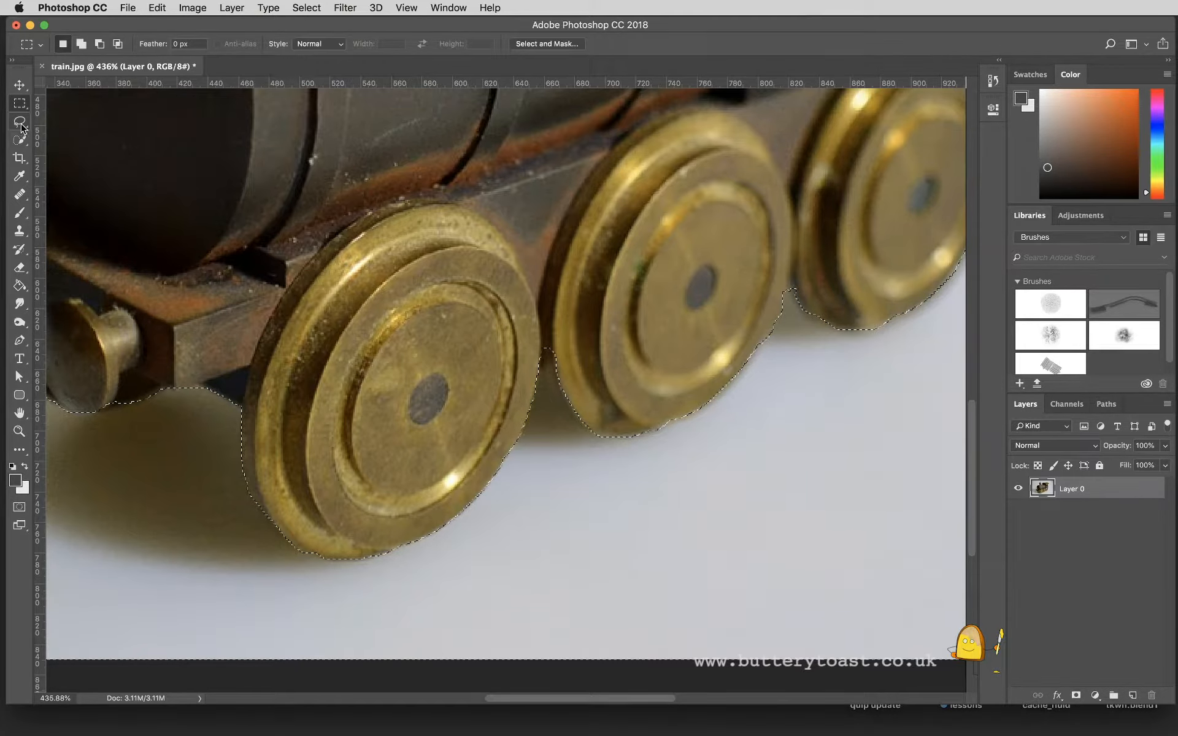
{"action": "left_click", "coordinate": [20, 123]}
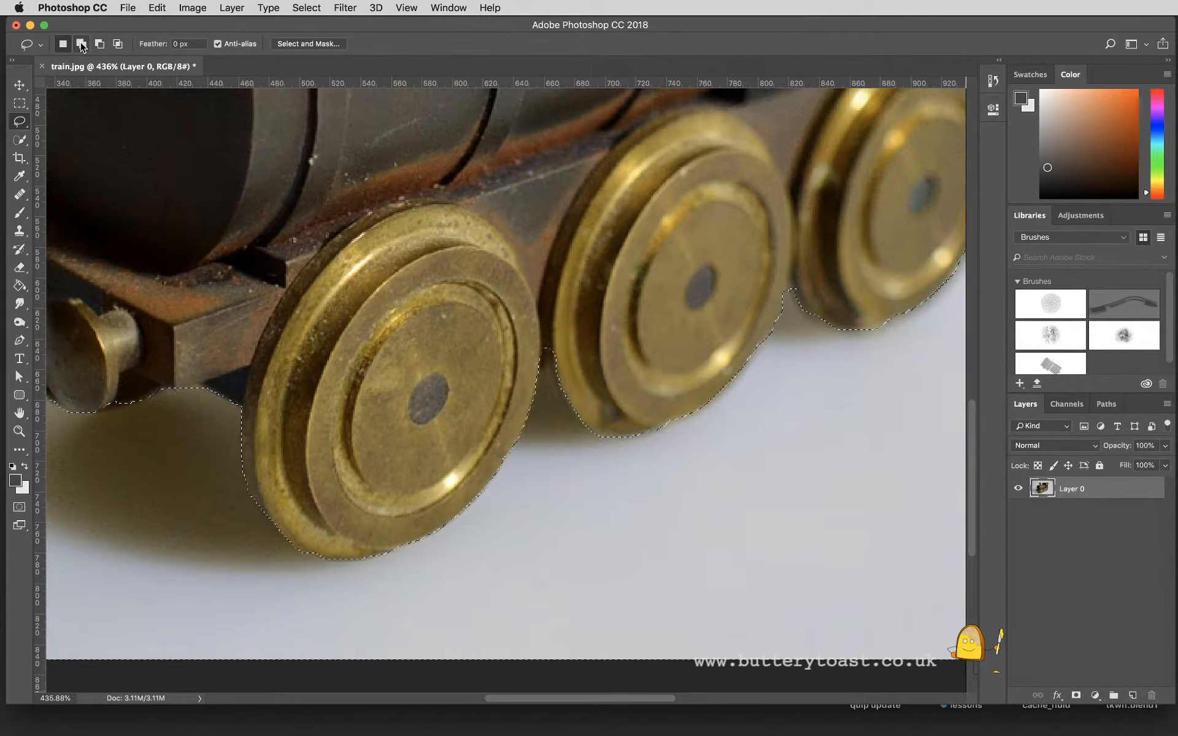
{"action": "left_click", "coordinate": [100, 44]}
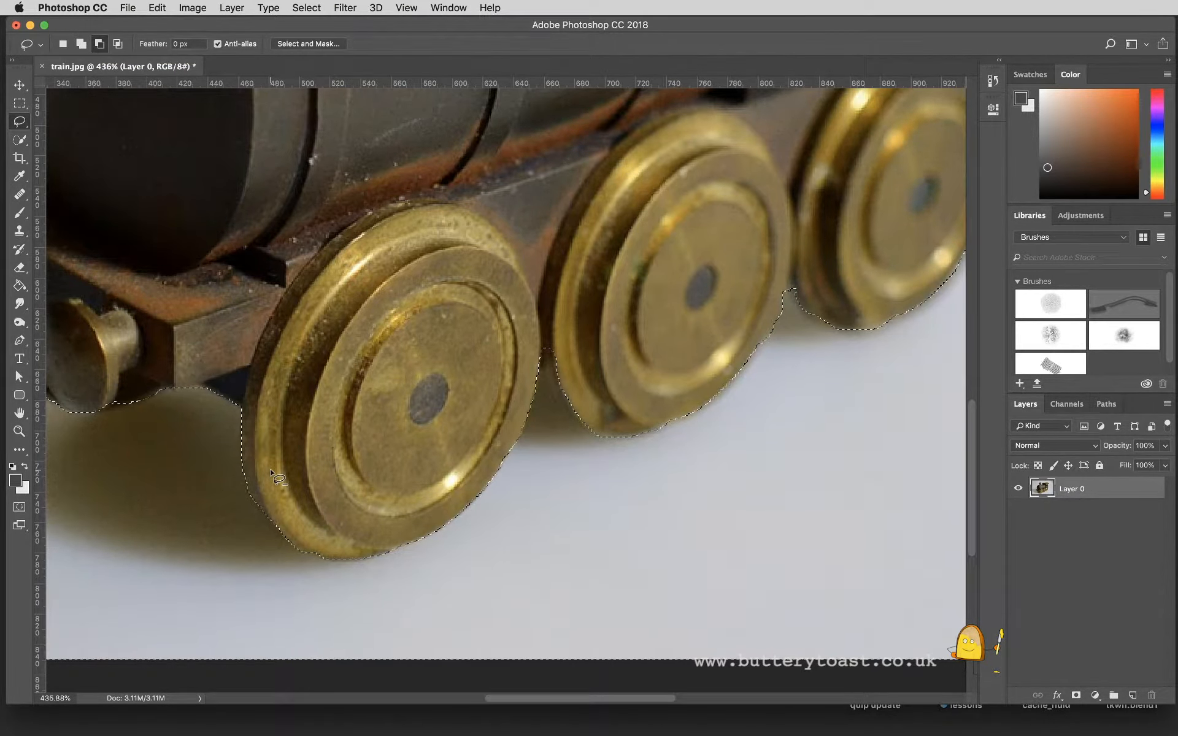
{"action": "mouse_move", "coordinate": [272, 470]}
{"action": "left_mouse_down"}
{"action": "mouse_move", "coordinate": [251, 488]}
{"action": "mouse_move", "coordinate": [254, 504]}
{"action": "mouse_move", "coordinate": [305, 547]}
{"action": "mouse_move", "coordinate": [332, 537]}
{"action": "mouse_move", "coordinate": [316, 493]}
{"action": "left_mouse_up"}
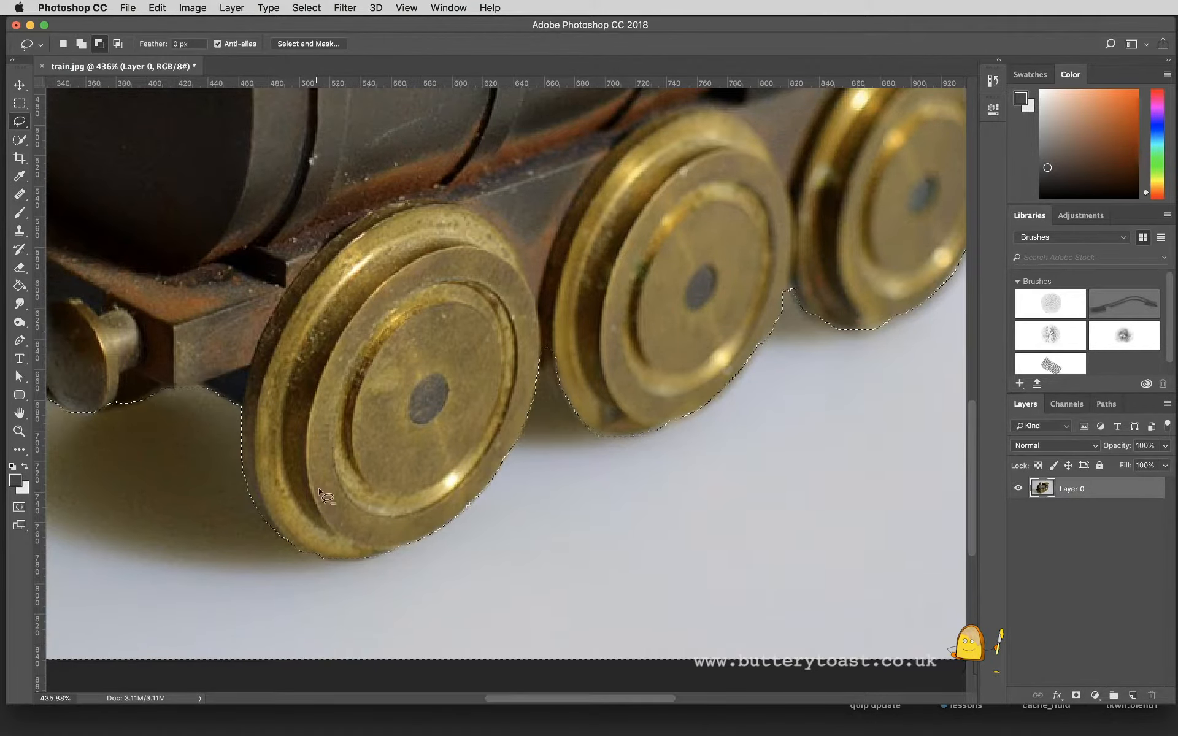
Step: Subtract the middle wheel's left rim from the background selection with freehand Lasso outlines
{"action": "scroll", "coordinate": [461, 445], "scroll_direction": "right", "scroll_amount": 5}
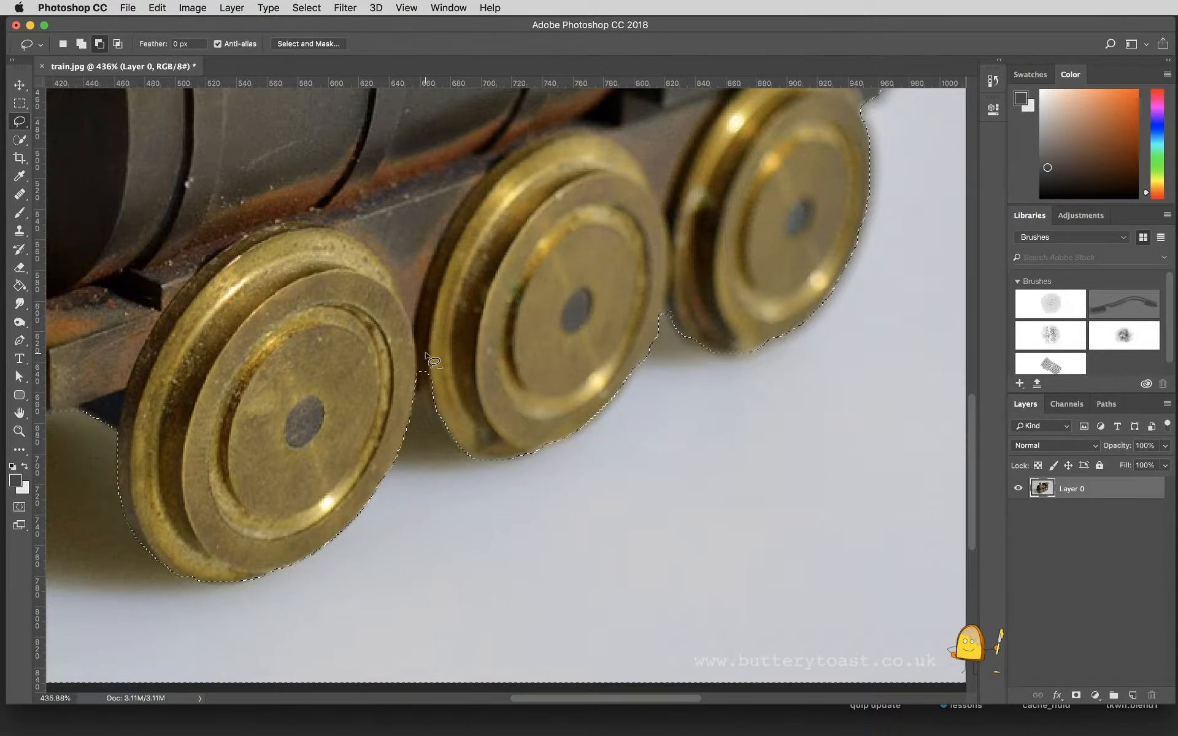
{"action": "mouse_move", "coordinate": [426, 353]}
{"action": "left_mouse_down"}
{"action": "mouse_move", "coordinate": [426, 383]}
{"action": "mouse_move", "coordinate": [457, 436]}
{"action": "left_mouse_up"}
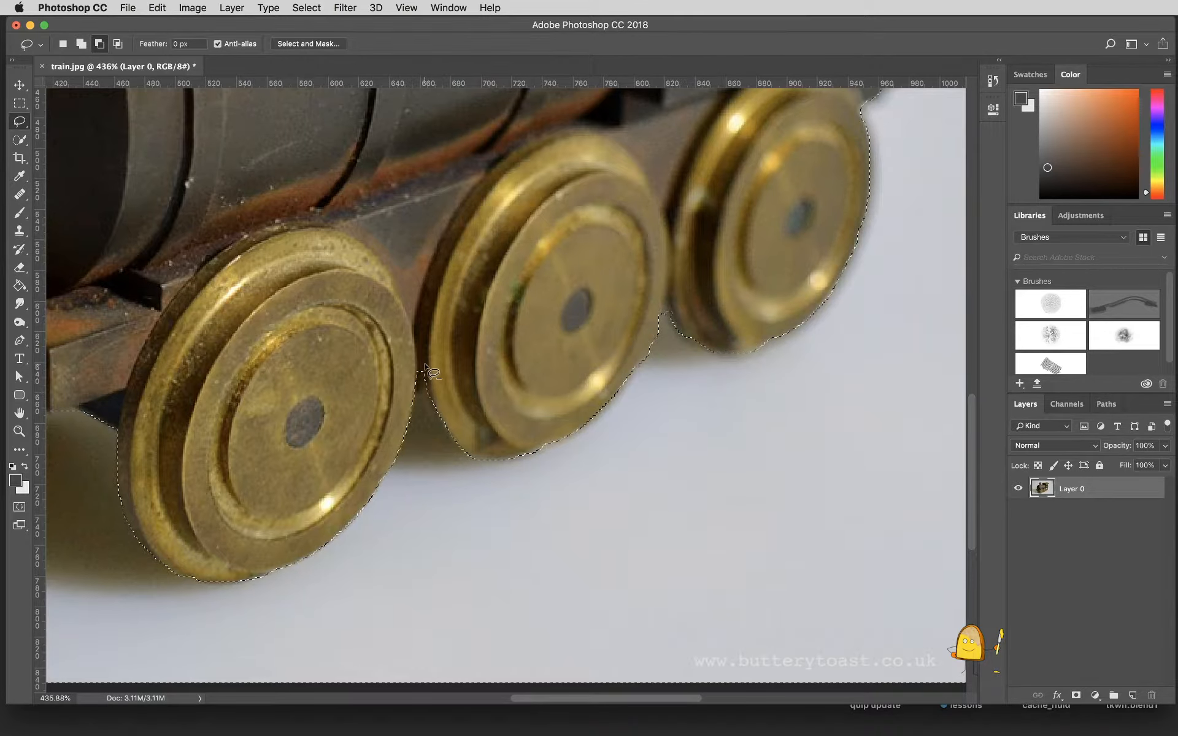
{"action": "mouse_move", "coordinate": [423, 364]}
{"action": "left_mouse_down"}
{"action": "mouse_move", "coordinate": [439, 430]}
{"action": "mouse_move", "coordinate": [485, 463]}
{"action": "left_mouse_up"}
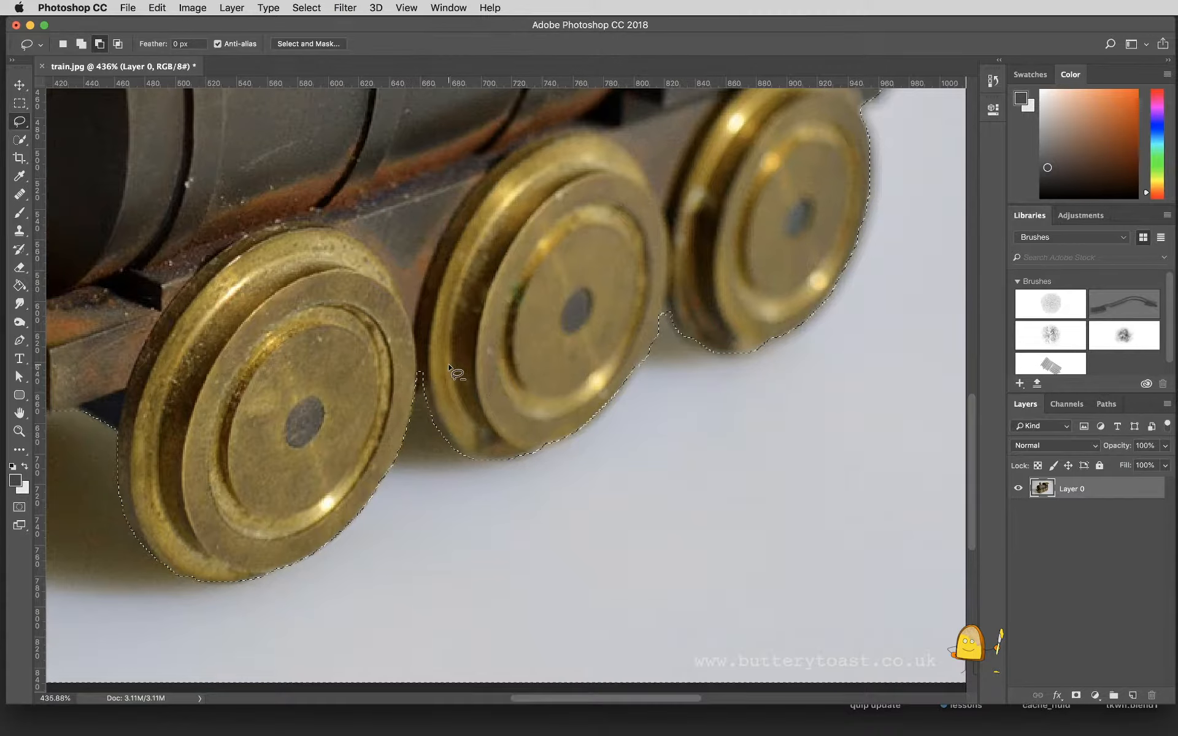
Step: Add the small gap between the middle and rear wheels to the background selection with a freehand Lasso outline
{"action": "scroll", "coordinate": [690, 325], "scroll_direction": "up", "scroll_amount": 2}
{"action": "scroll", "coordinate": [690, 325], "scroll_direction": "right", "scroll_amount": 2}
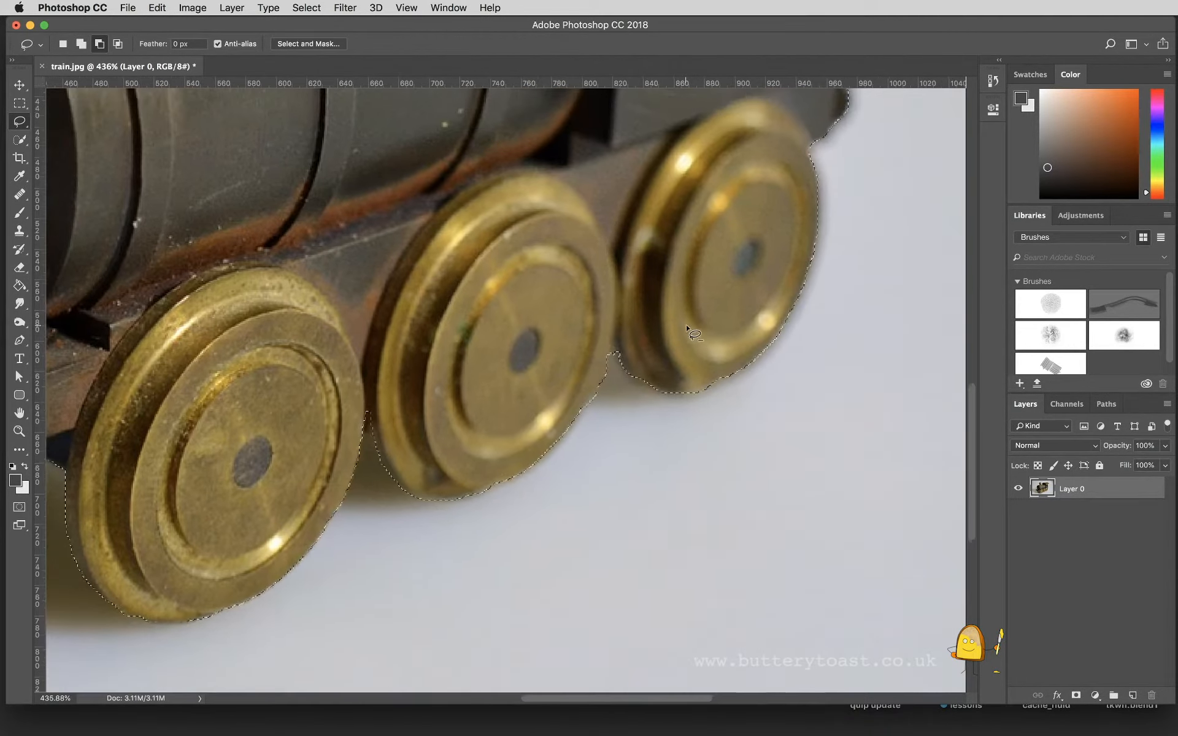
{"action": "scroll", "coordinate": [687, 328], "scroll_direction": "up", "scroll_amount": 2}
{"action": "scroll", "coordinate": [688, 328], "scroll_direction": "right", "scroll_amount": 4}
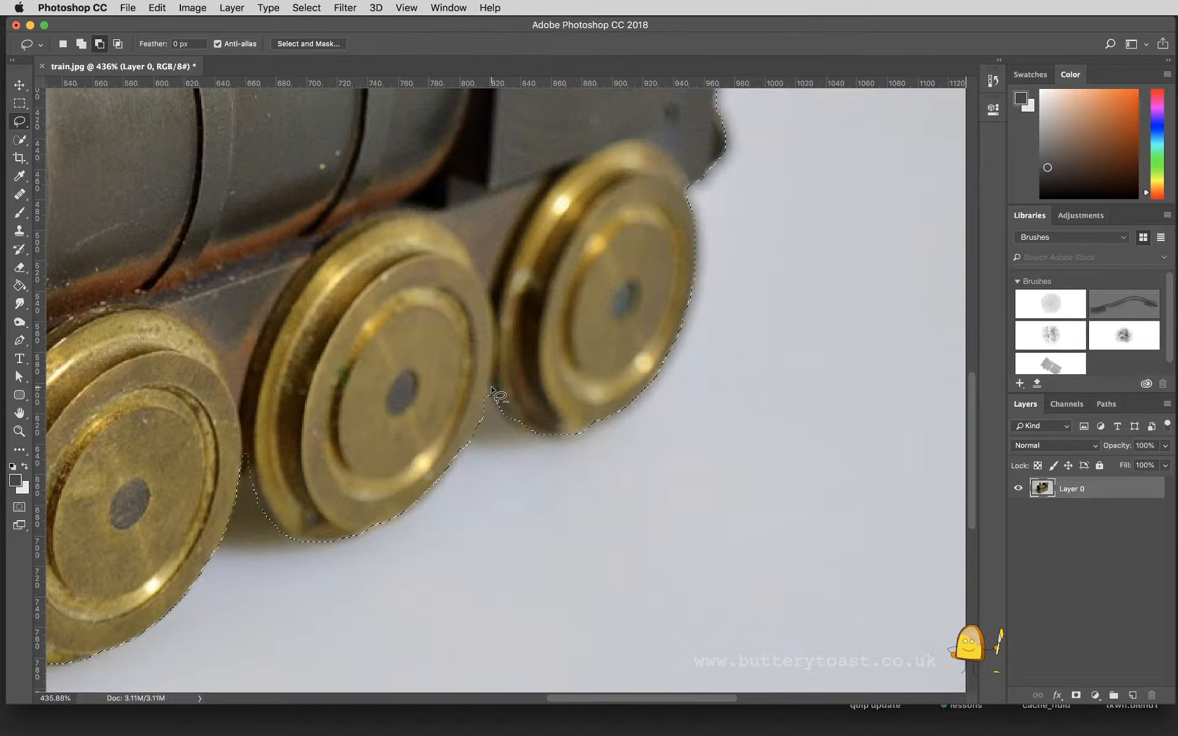
{"action": "left_click", "coordinate": [81, 45]}
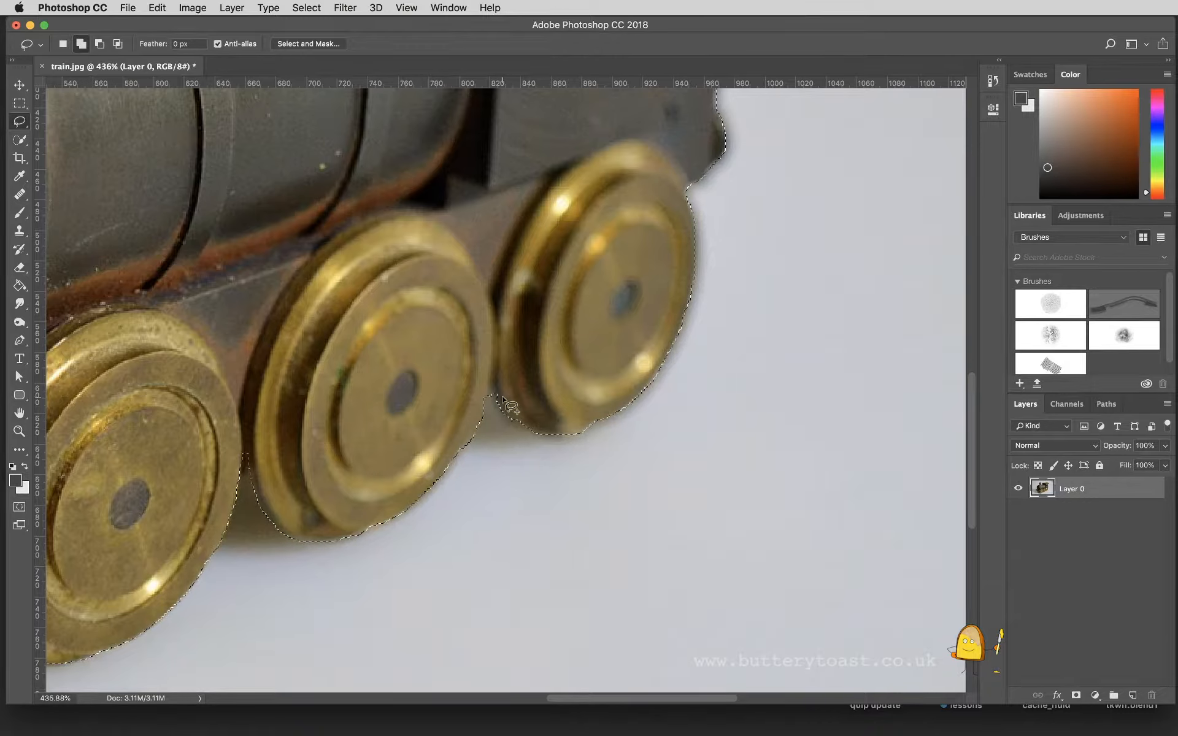
{"action": "mouse_move", "coordinate": [509, 431]}
{"action": "left_mouse_down"}
{"action": "mouse_move", "coordinate": [492, 385]}
{"action": "mouse_move", "coordinate": [487, 417]}
{"action": "left_mouse_up"}
Step: Add a layer mask to Layer 0 from the background selection and invert it in Select and Mask
{"action": "scroll", "coordinate": [487, 418], "scroll_direction": "down", "scroll_amount": 10}
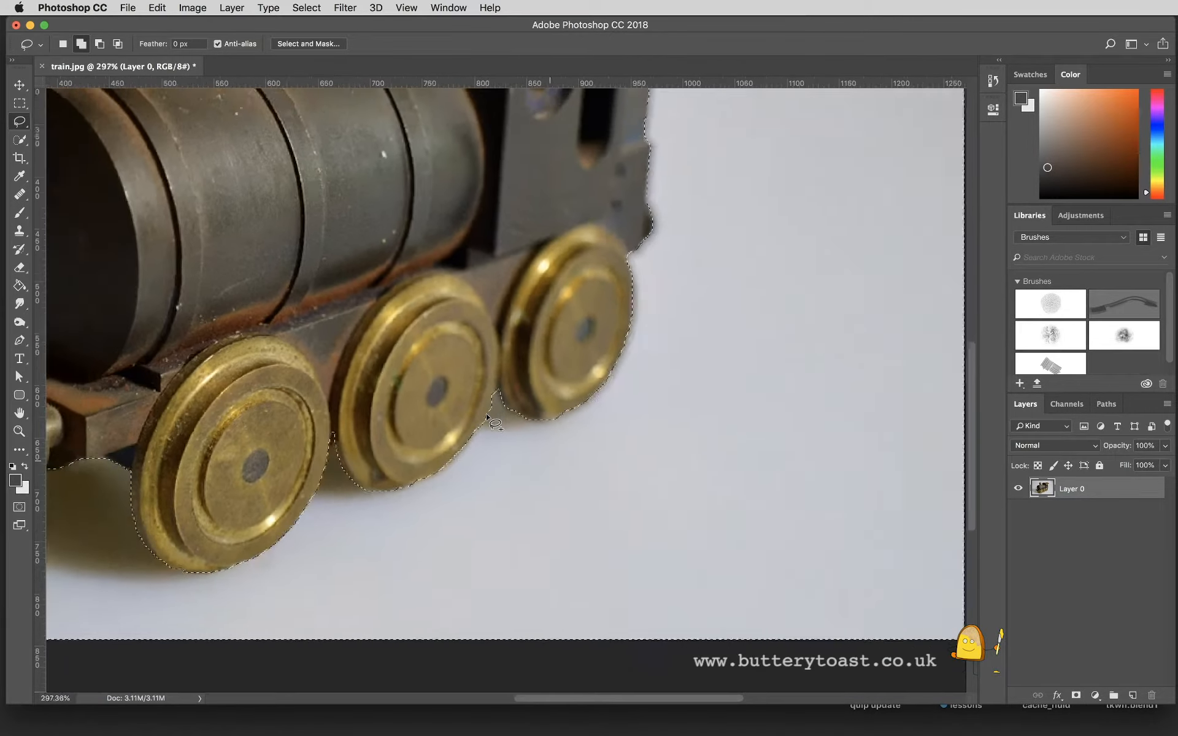
{"action": "scroll", "coordinate": [487, 418], "scroll_direction": "up", "scroll_amount": 5}
{"action": "scroll", "coordinate": [487, 417], "scroll_direction": "left", "scroll_amount": 5}
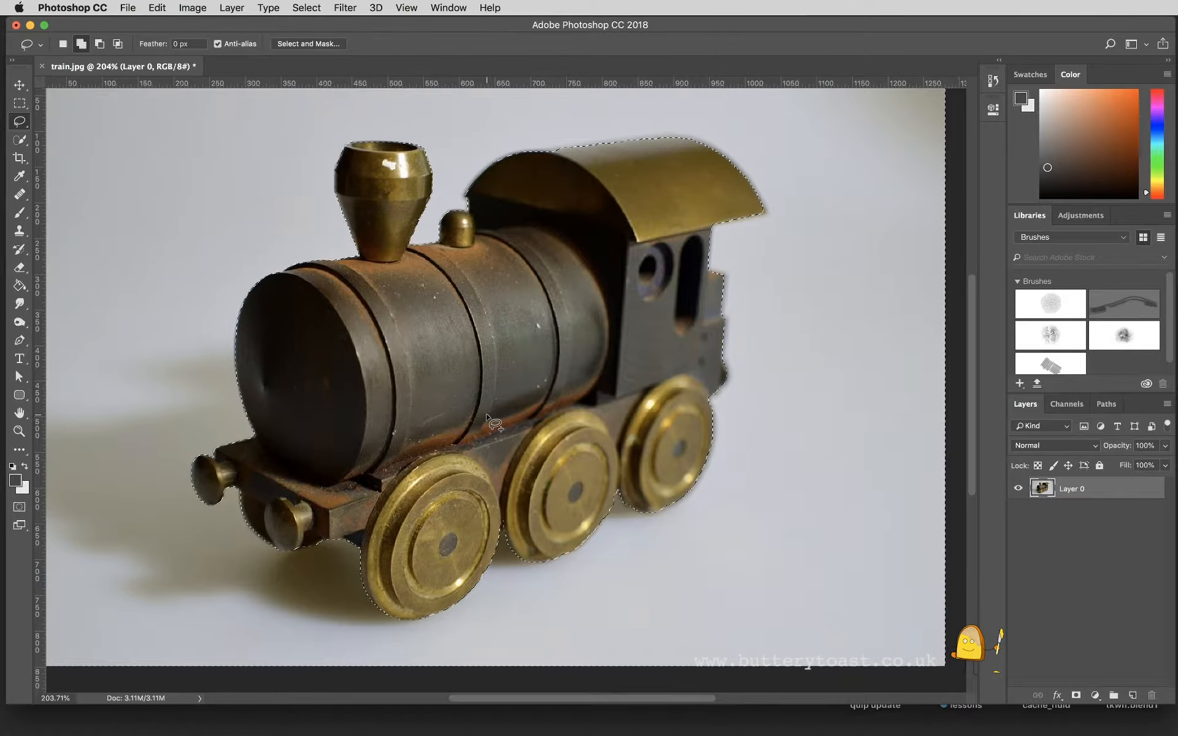
{"action": "scroll", "coordinate": [486, 417], "scroll_direction": "down", "scroll_amount": 2}
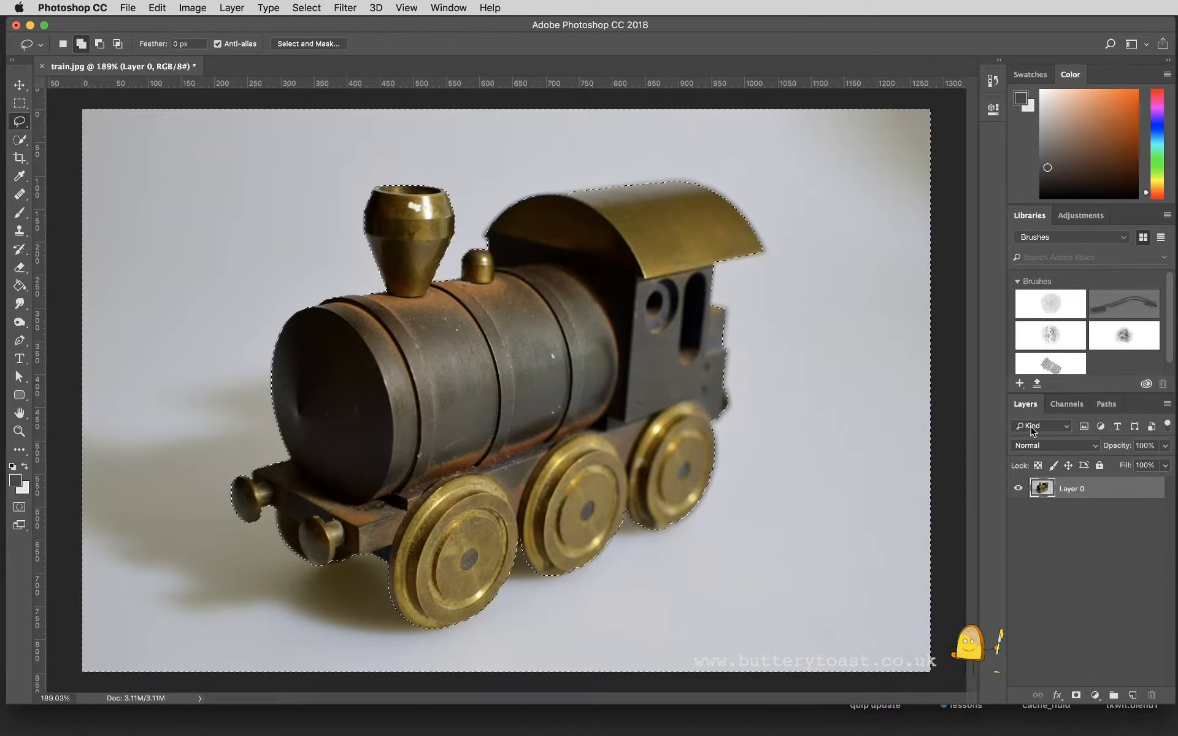
{"action": "left_click", "coordinate": [448, 8]}
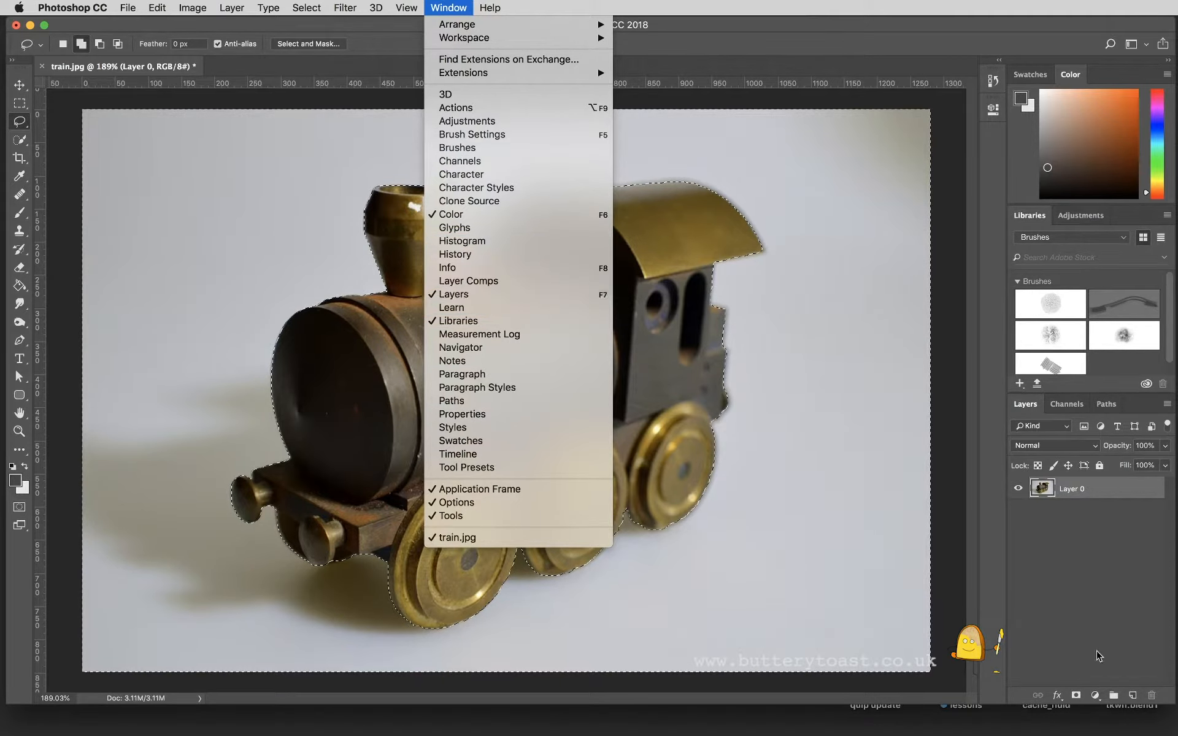
{"action": "left_click", "coordinate": [1102, 575]}
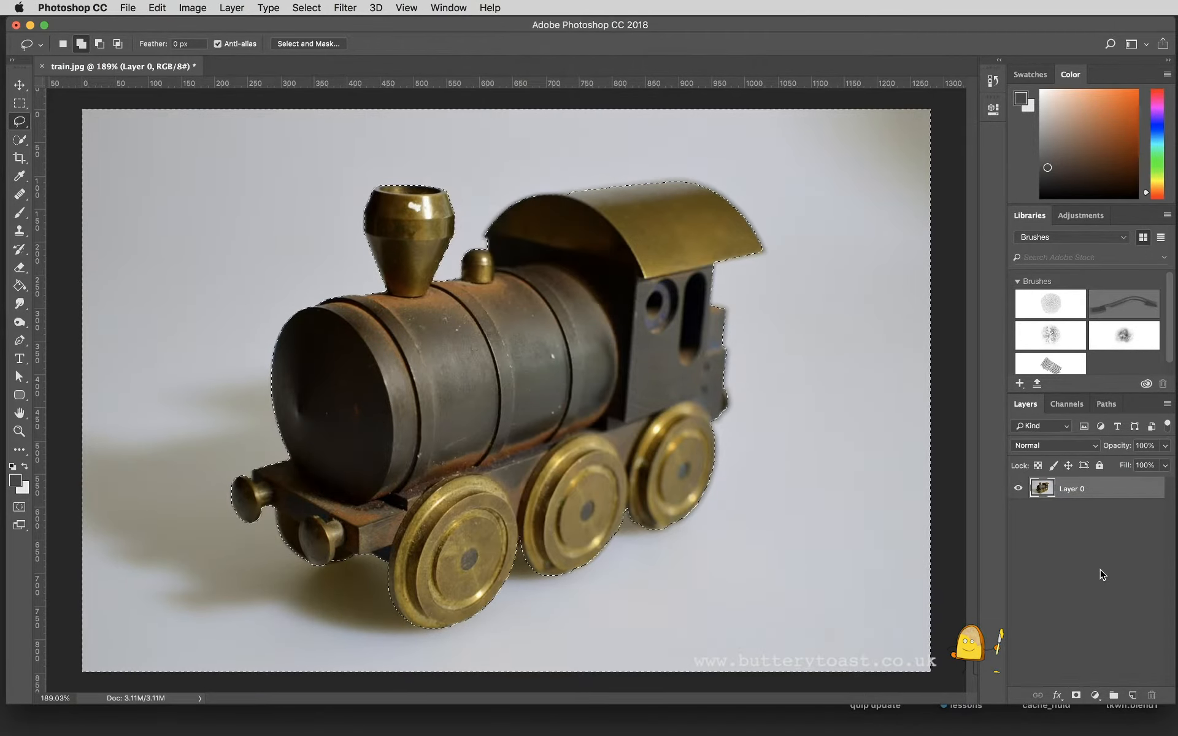
{"action": "left_click", "coordinate": [1075, 696]}
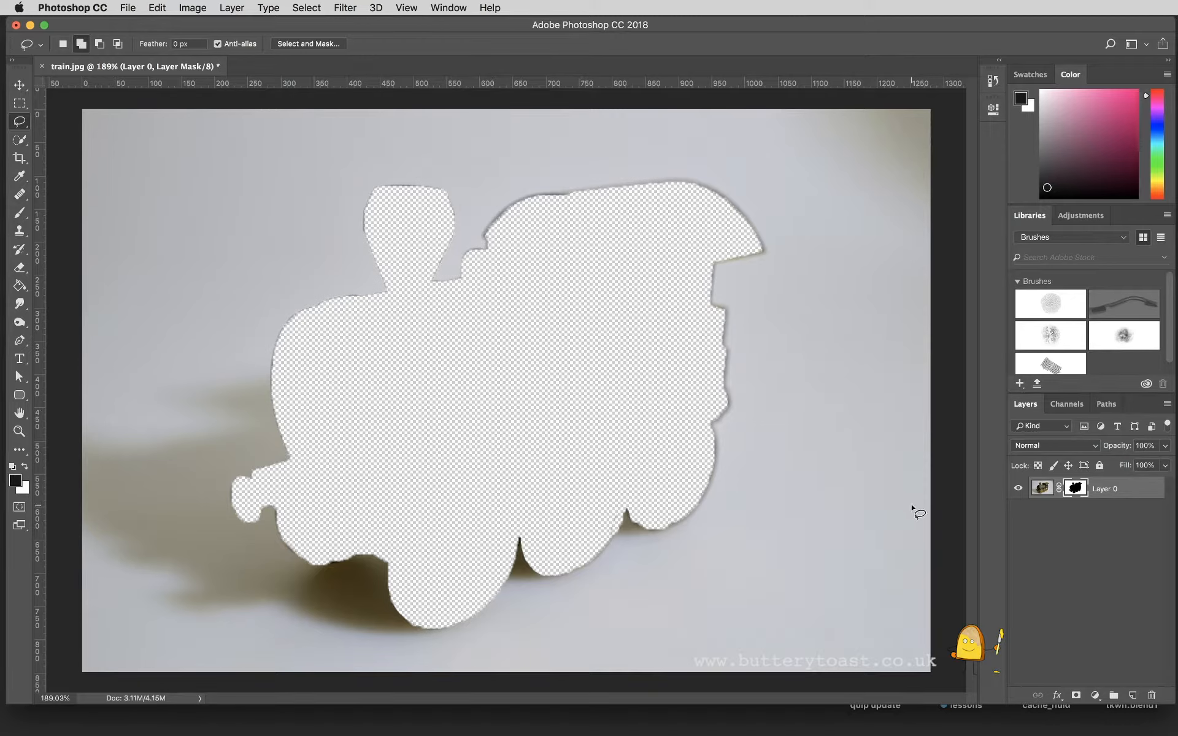
{"action": "double_click", "coordinate": [1075, 489]}
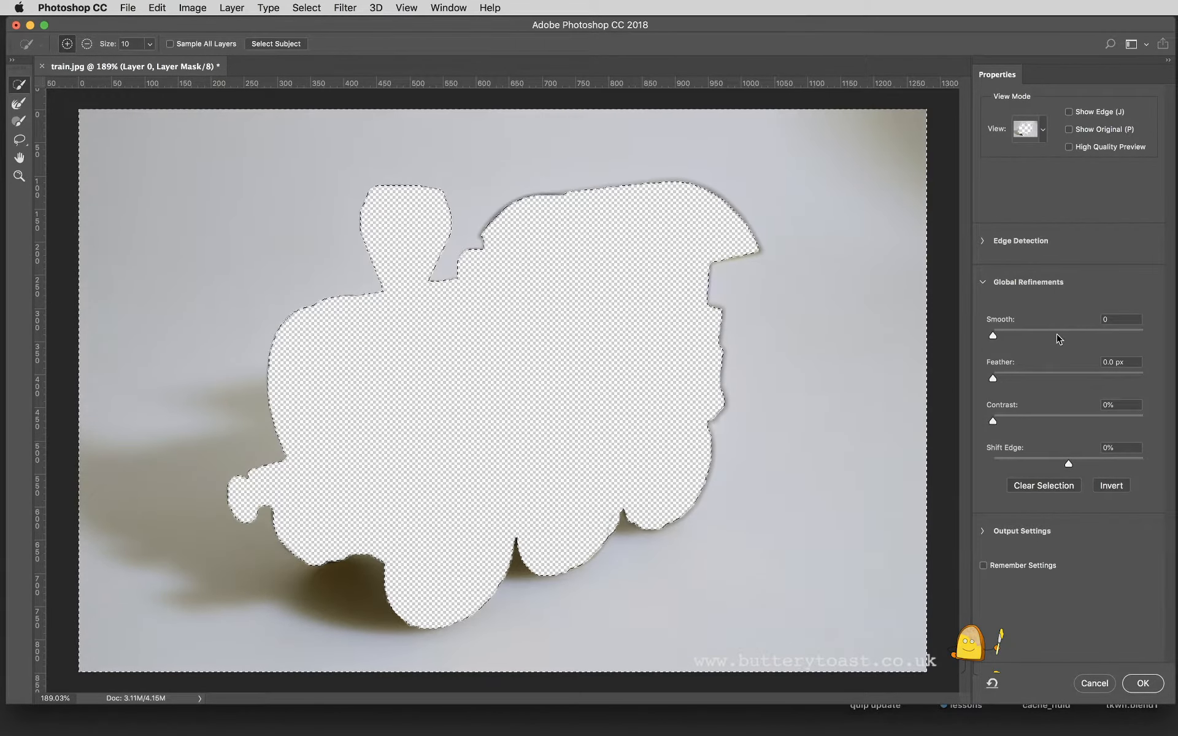
{"action": "left_click", "coordinate": [1112, 486]}
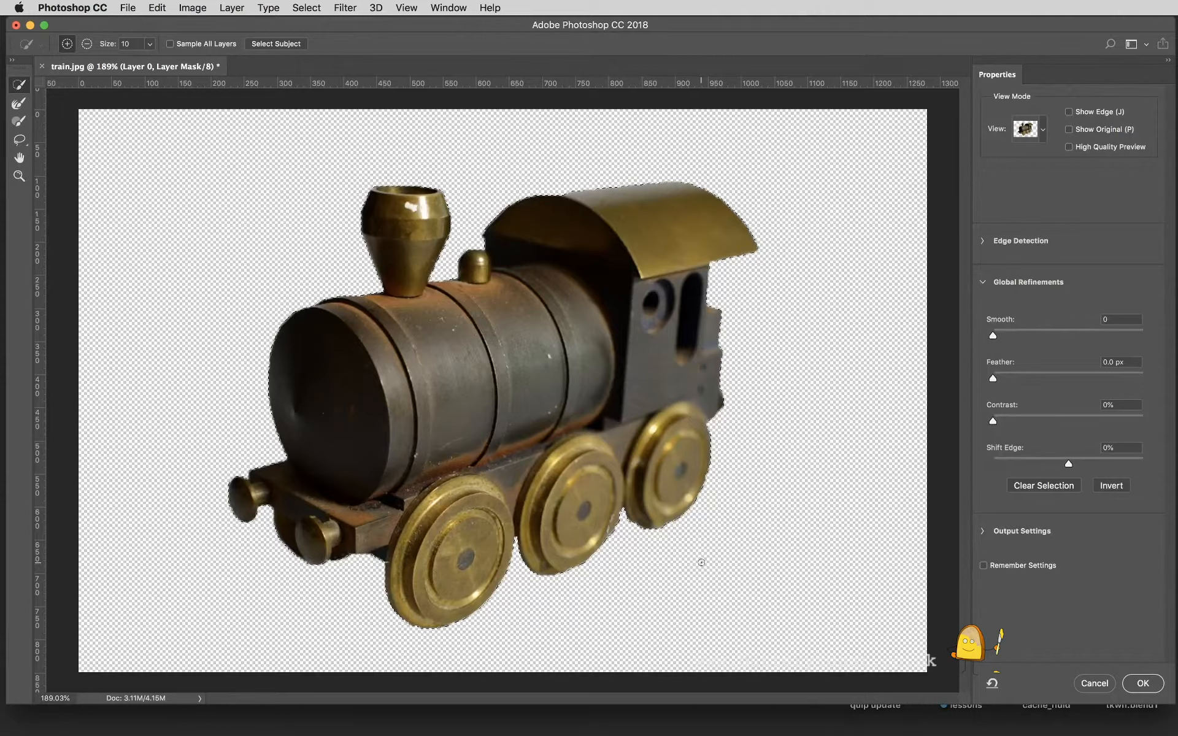
Step: Preview the mask in the Overlay, Black & White, On Black and On White views, and return to Marching Ants
{"action": "left_click", "coordinate": [1044, 130]}
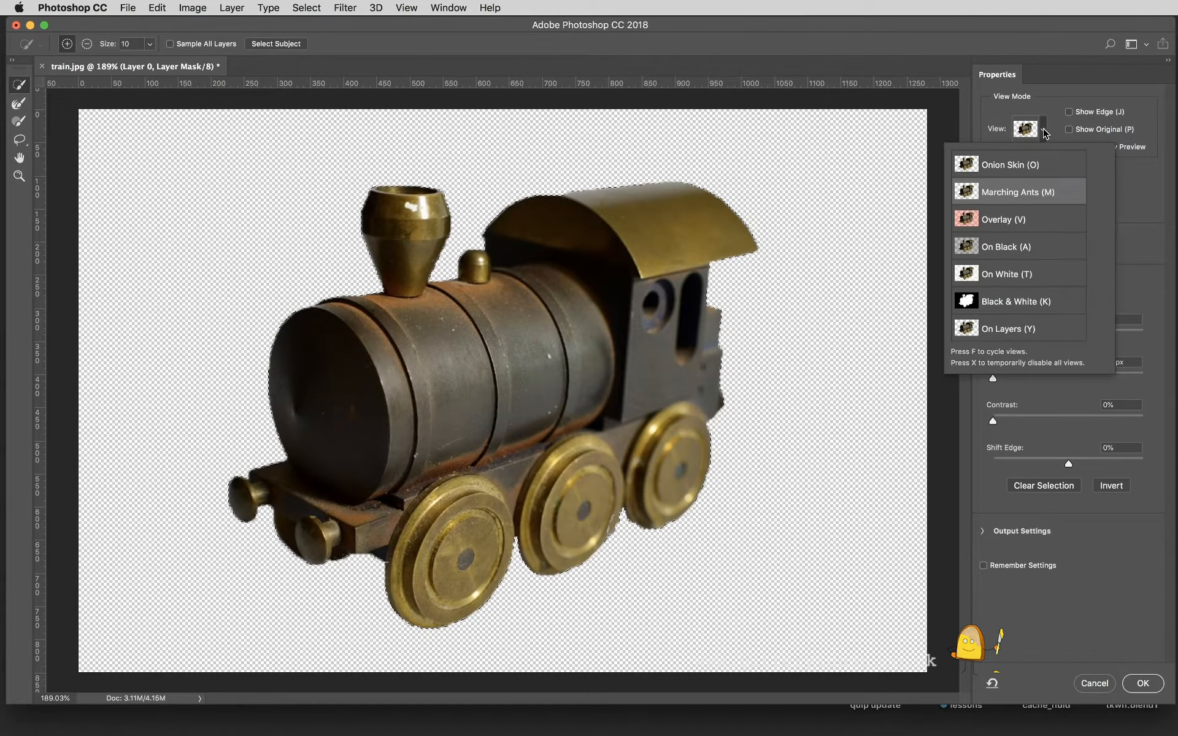
{"action": "left_click", "coordinate": [1022, 220]}
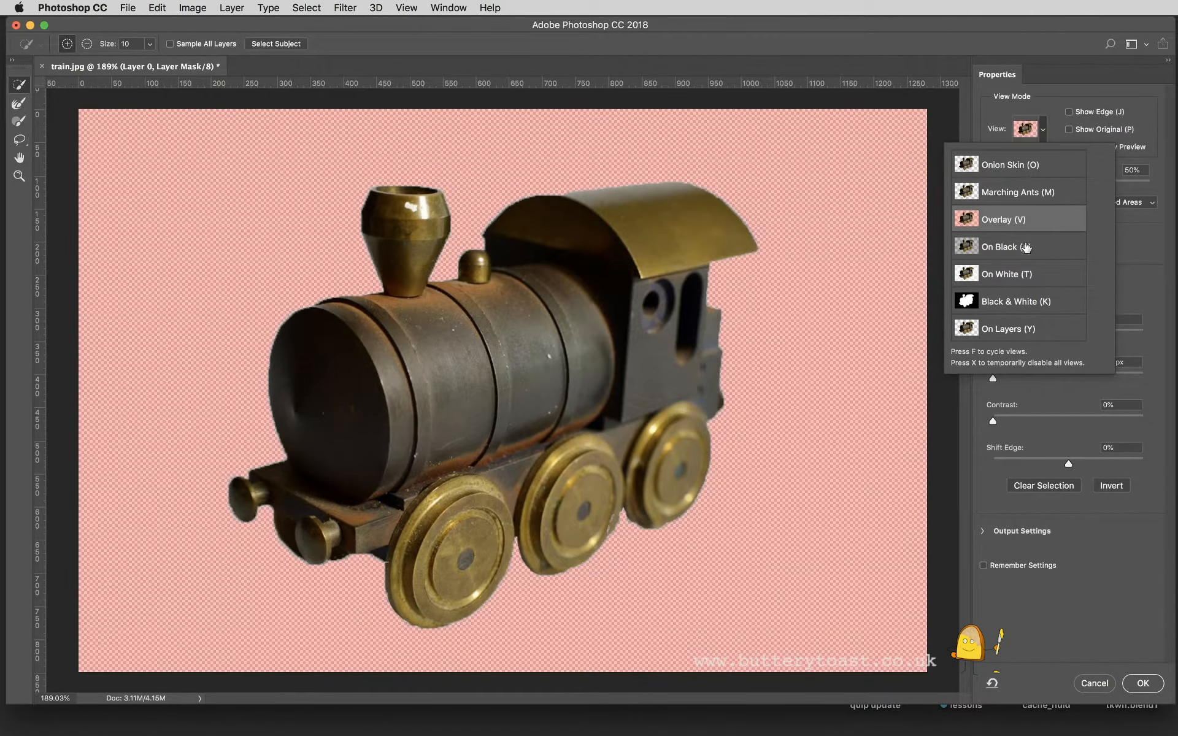
{"action": "left_click", "coordinate": [1011, 302]}
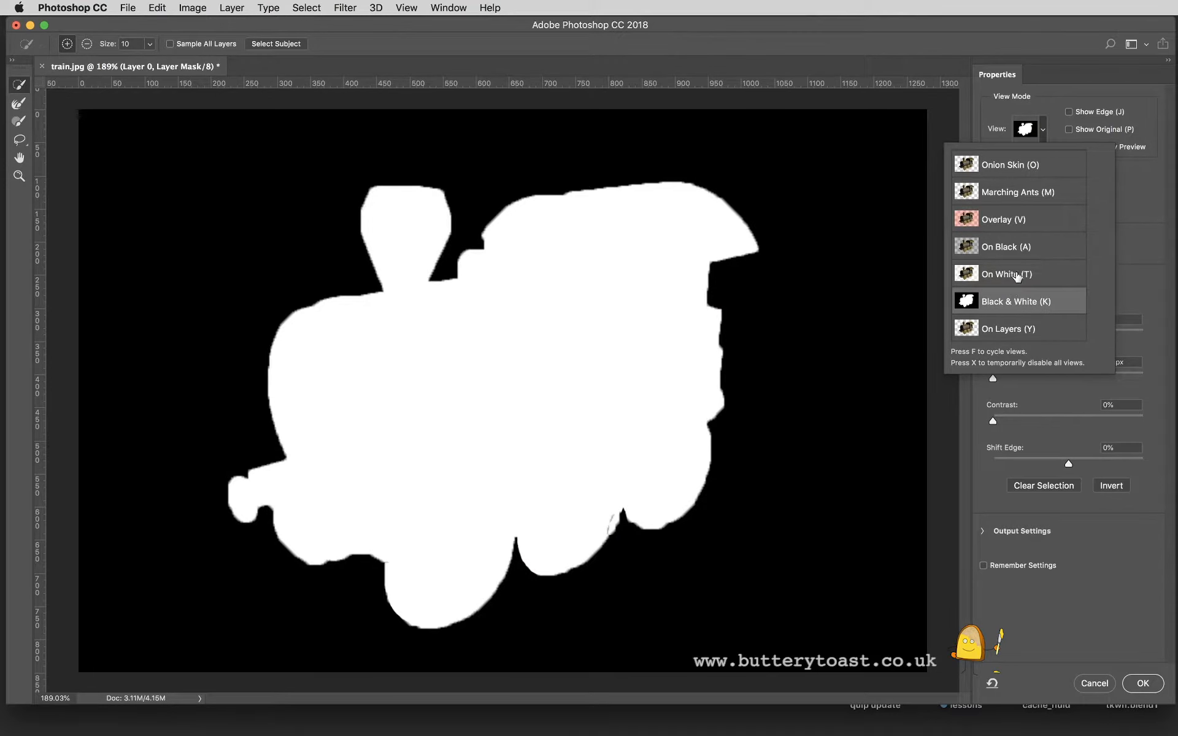
{"action": "left_click", "coordinate": [1019, 250]}
{"action": "left_click", "coordinate": [1019, 275]}
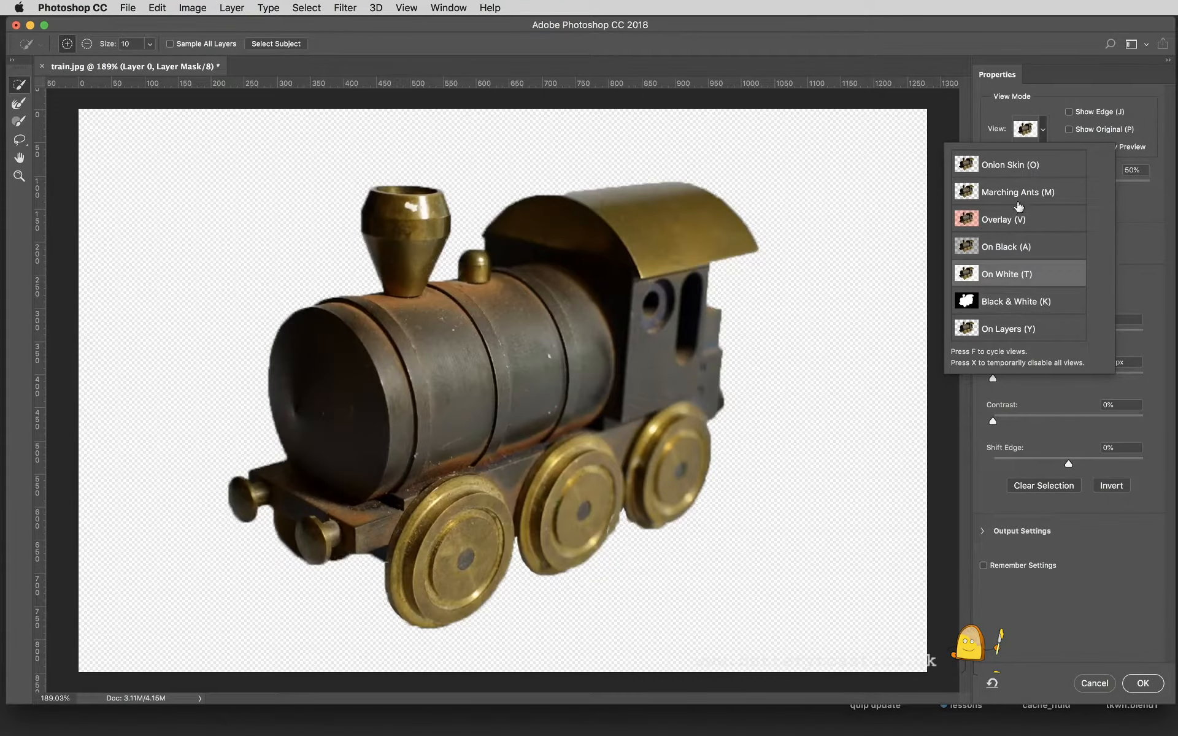
{"action": "left_click", "coordinate": [1020, 192]}
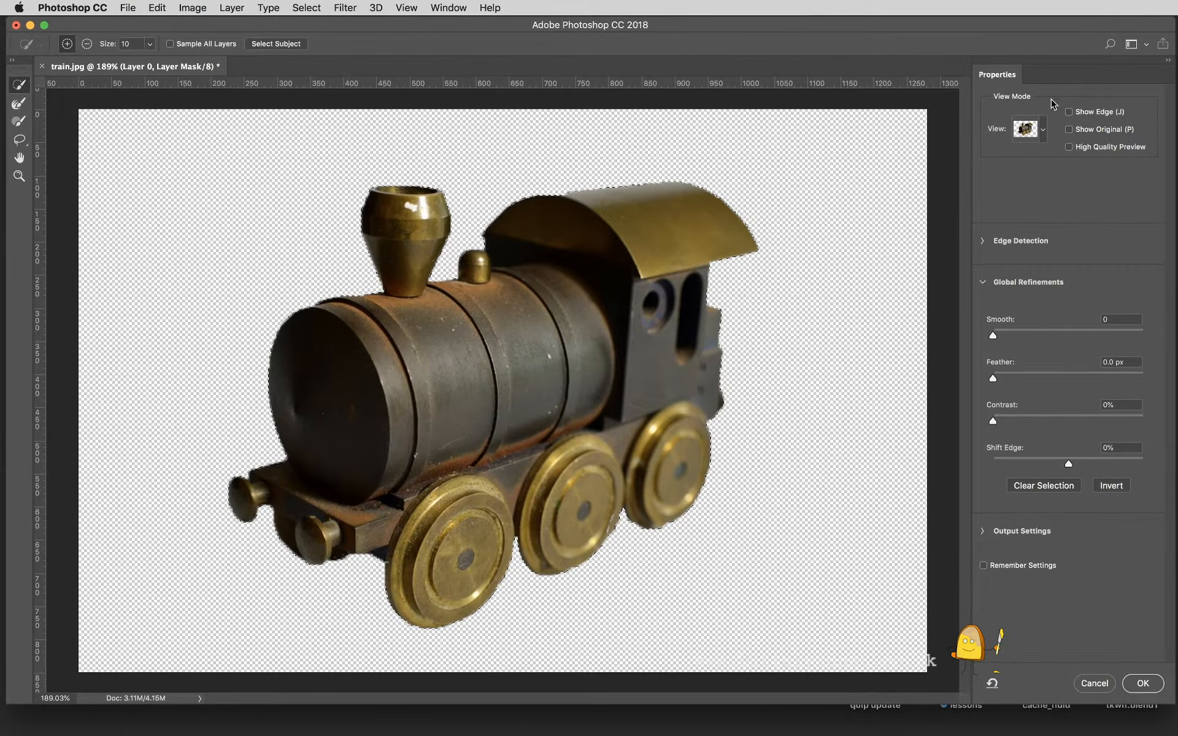
Step: Try smoothing the mask edge by 3 in the Black & White view and return Smooth to 0
{"action": "left_click", "coordinate": [1043, 128]}
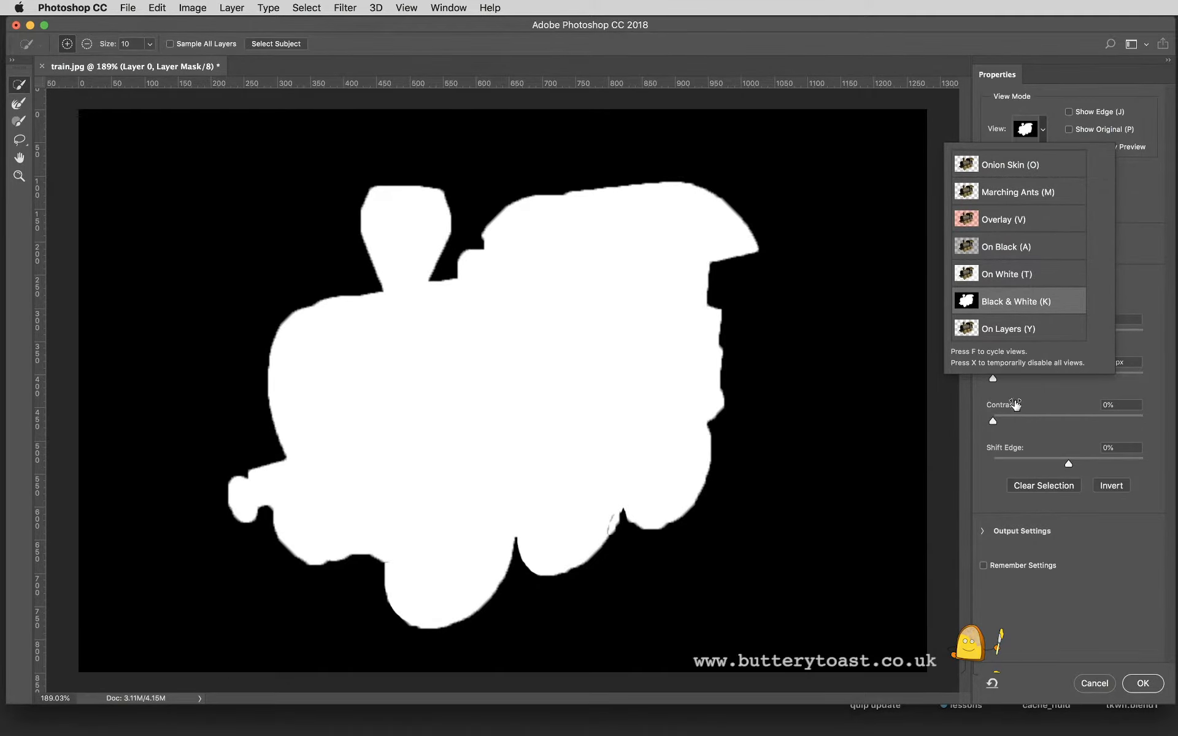
{"action": "left_click", "coordinate": [1045, 396]}
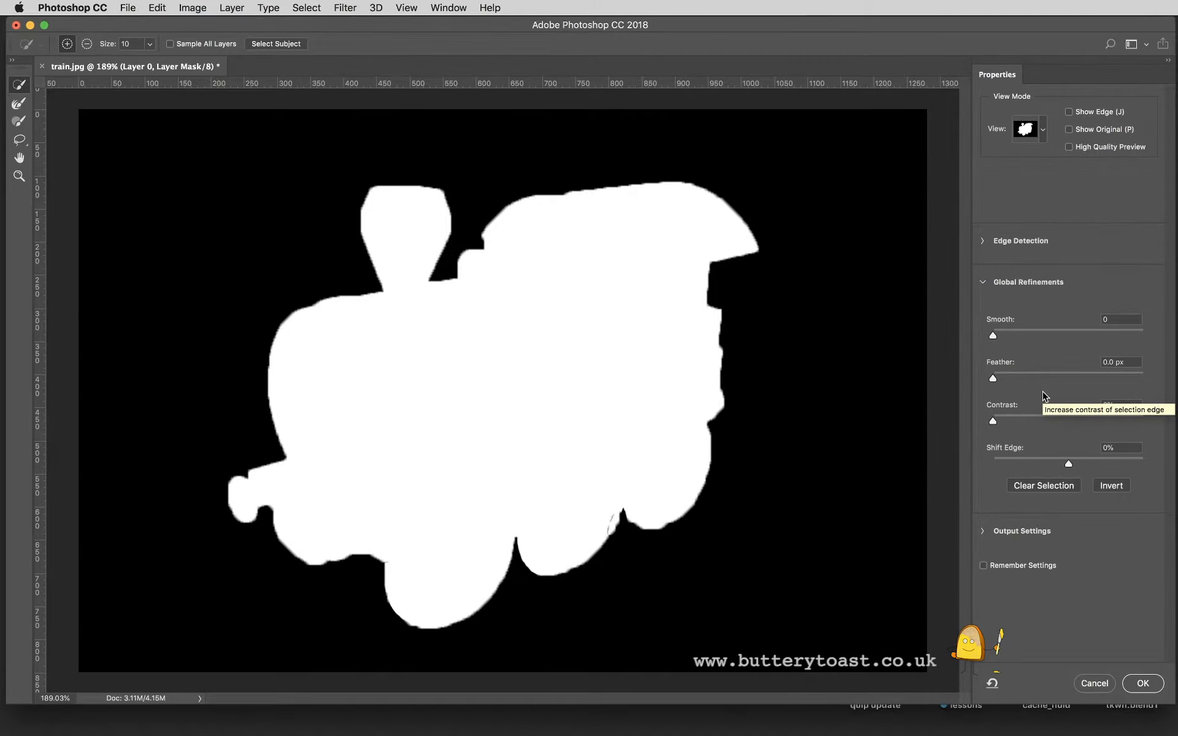
{"action": "left_click", "coordinate": [994, 338]}
{"action": "mouse_move", "coordinate": [994, 338]}
{"action": "left_mouse_down"}
{"action": "mouse_move", "coordinate": [1169, 339]}
{"action": "mouse_move", "coordinate": [926, 344]}
{"action": "mouse_move", "coordinate": [1114, 349]}
{"action": "mouse_move", "coordinate": [982, 352]}
{"action": "left_mouse_up"}
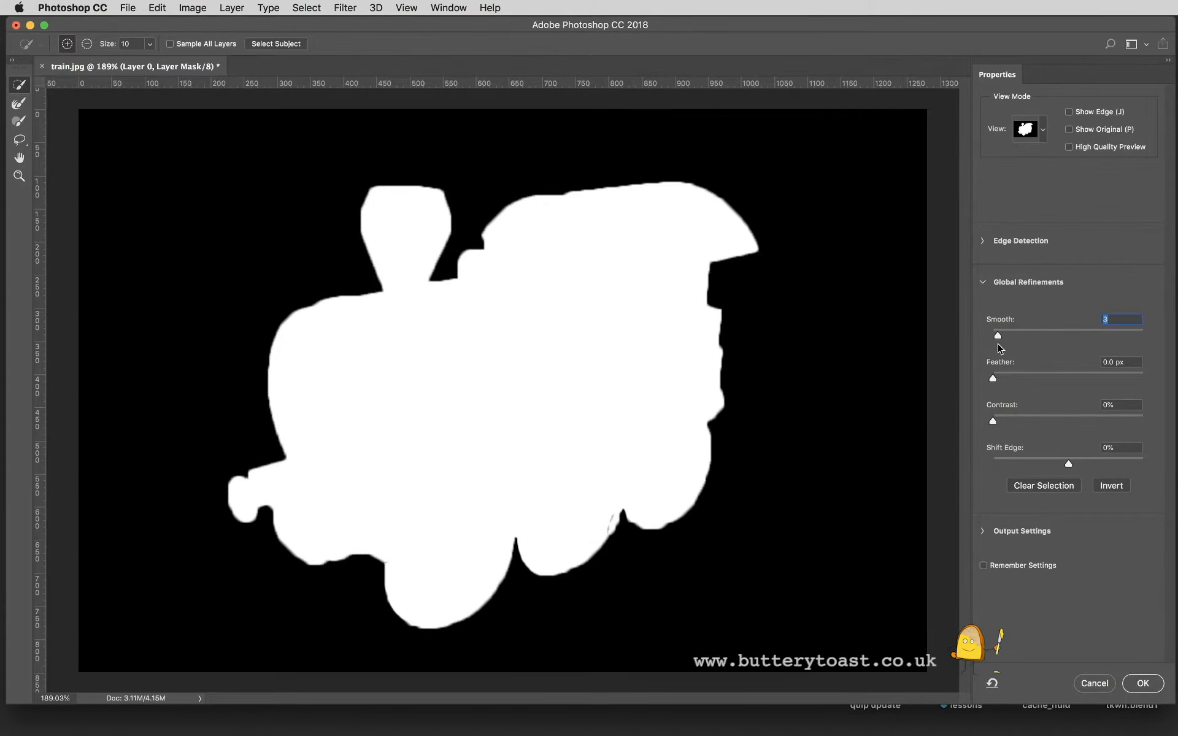
{"action": "left_click_drag", "start_coordinate": [998, 345], "coordinate": [991, 381]}
Step: Switch the mask preview to Marching Ants and set Feather to 1.6 px, judging the edge behind the cab
{"action": "left_click", "coordinate": [1039, 126]}
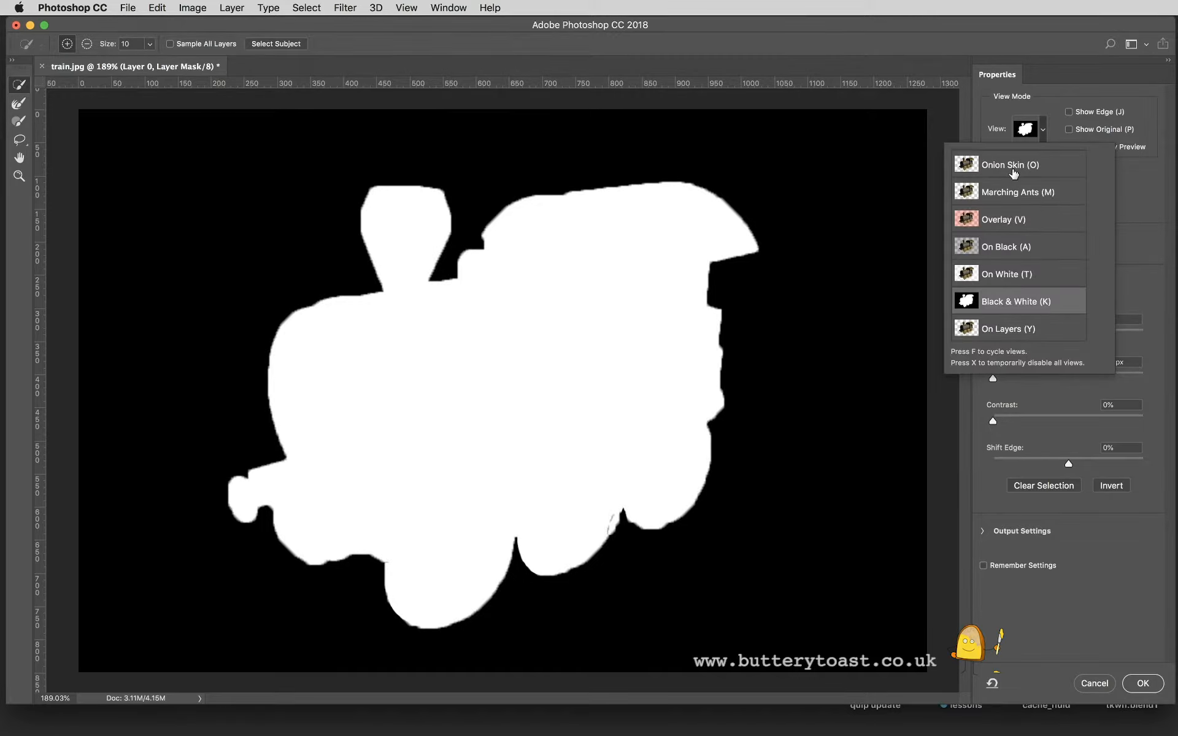
{"action": "left_click", "coordinate": [1007, 192]}
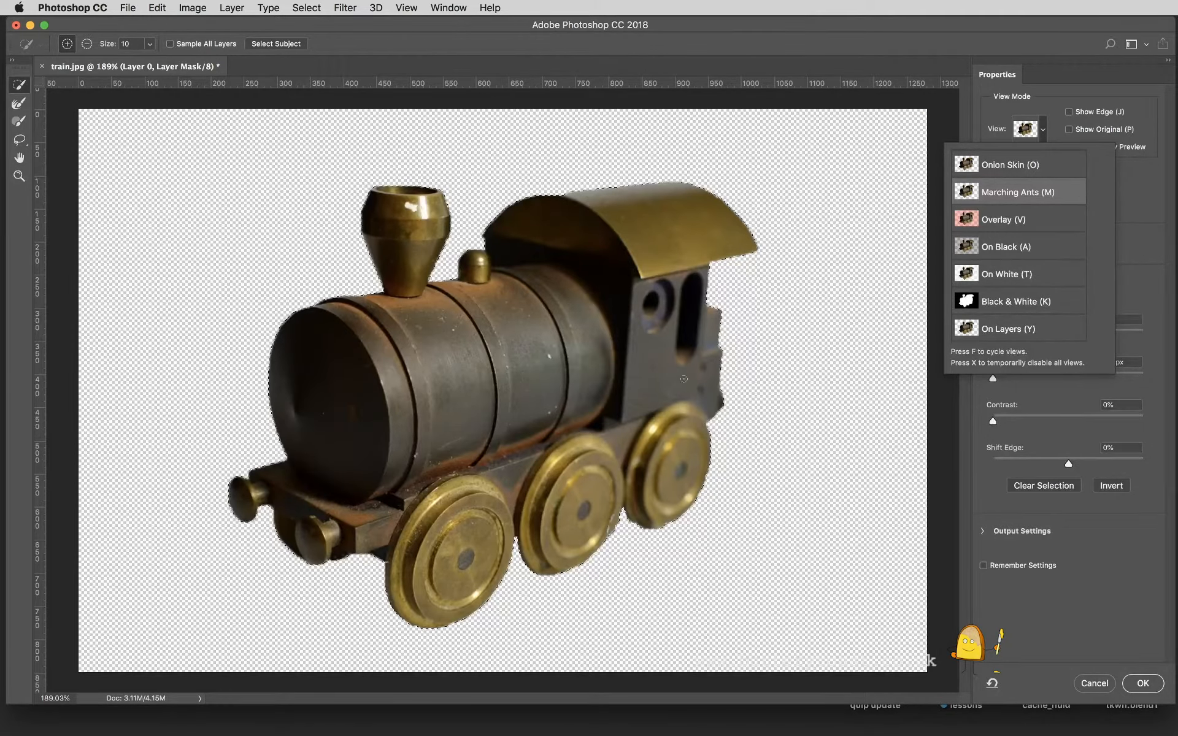
{"action": "scroll", "coordinate": [684, 379], "scroll_direction": "up", "scroll_amount": 6}
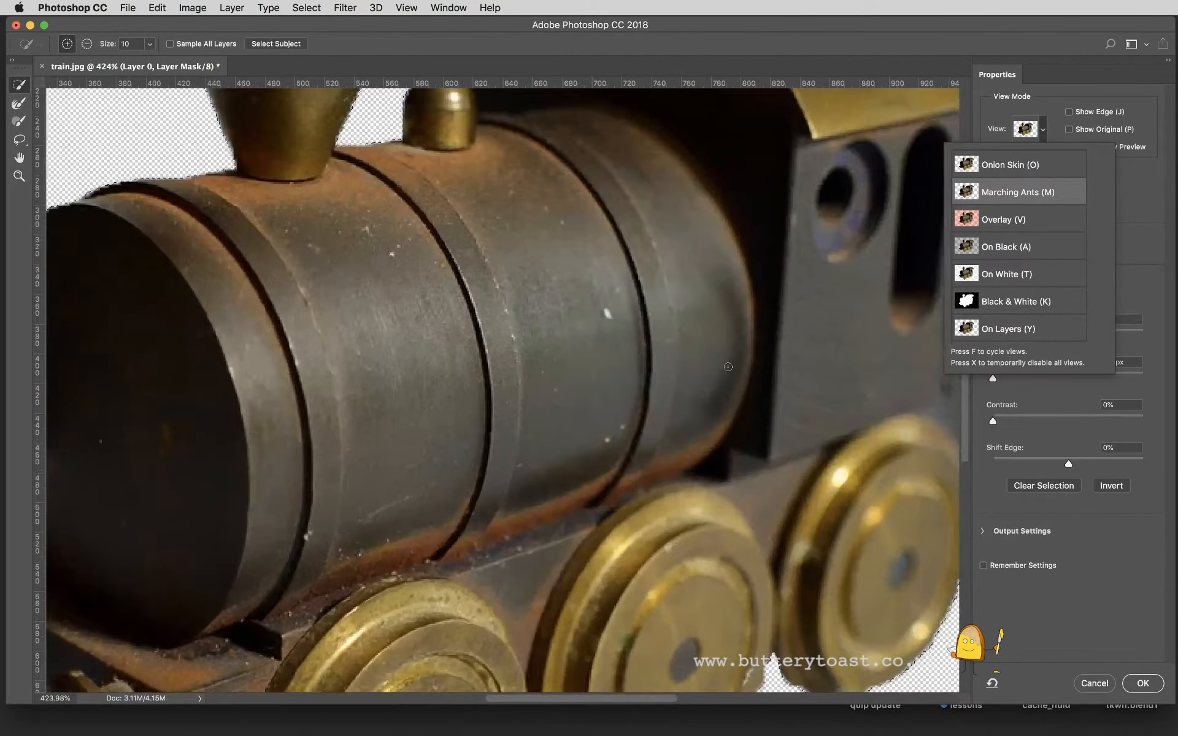
{"action": "scroll", "coordinate": [728, 367], "scroll_direction": "right", "scroll_amount": 10}
{"action": "scroll", "coordinate": [433, 375], "scroll_direction": "up", "scroll_amount": 6}
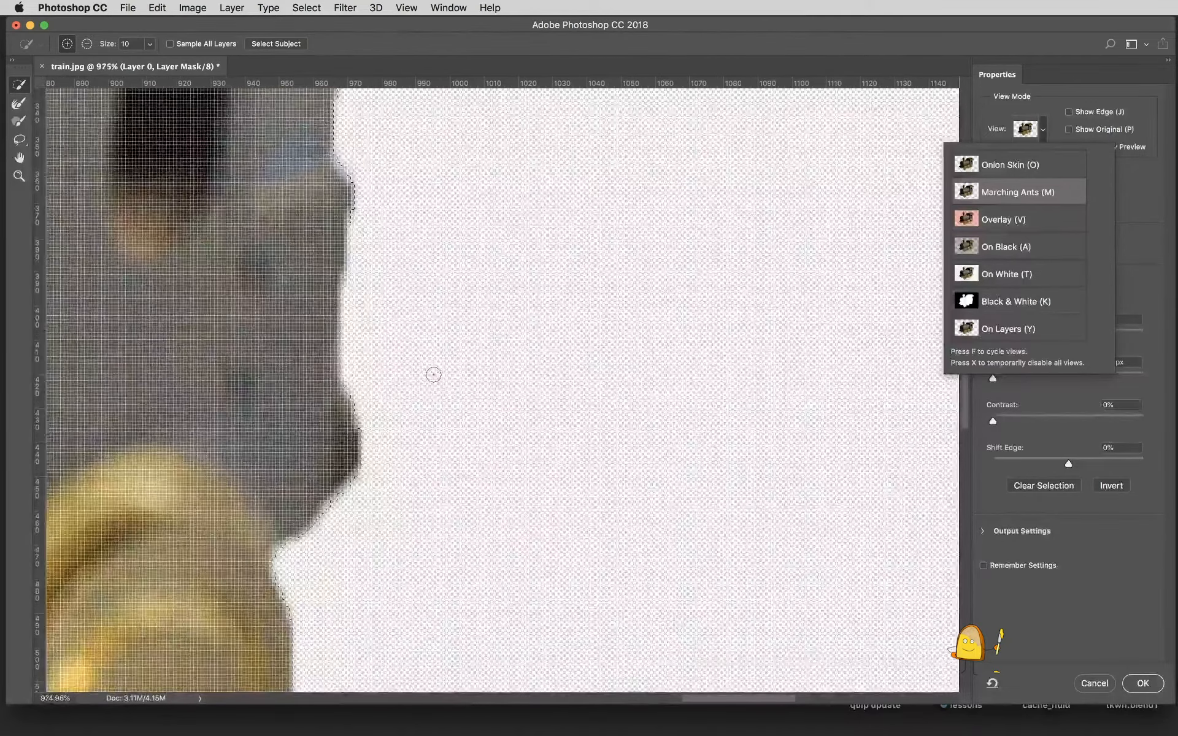
{"action": "scroll", "coordinate": [434, 374], "scroll_direction": "down", "scroll_amount": 3}
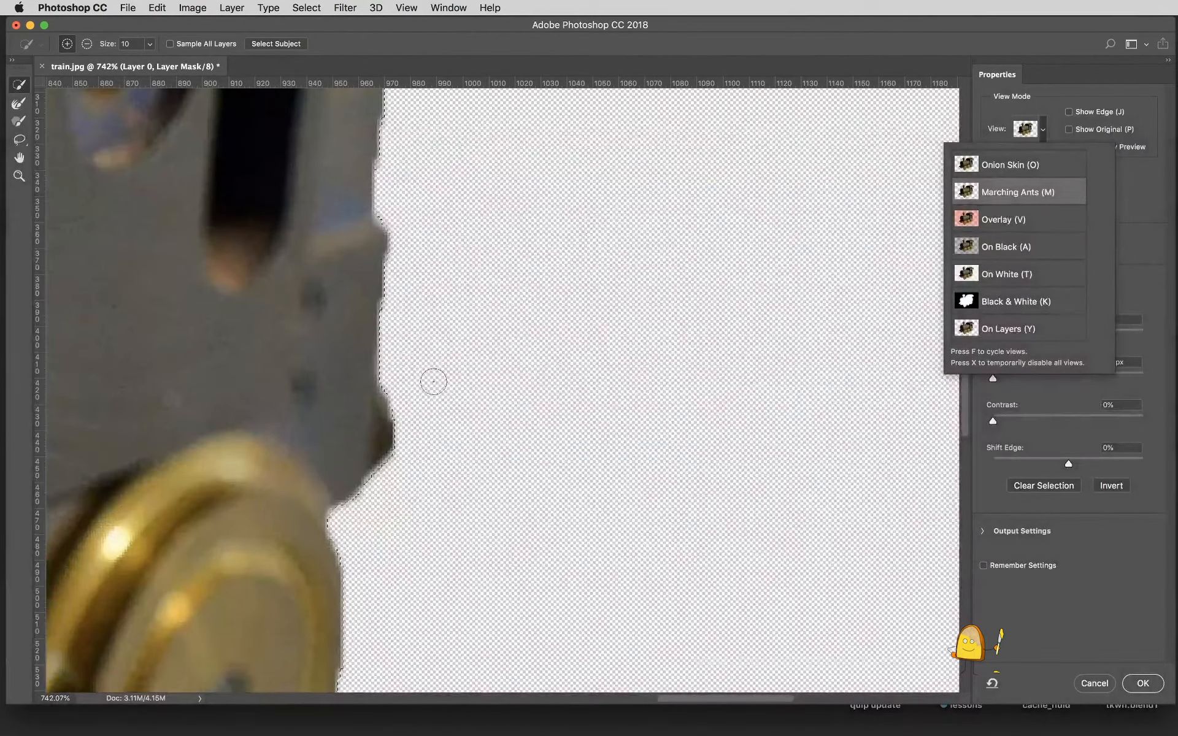
{"action": "scroll", "coordinate": [433, 382], "scroll_direction": "left", "scroll_amount": 5}
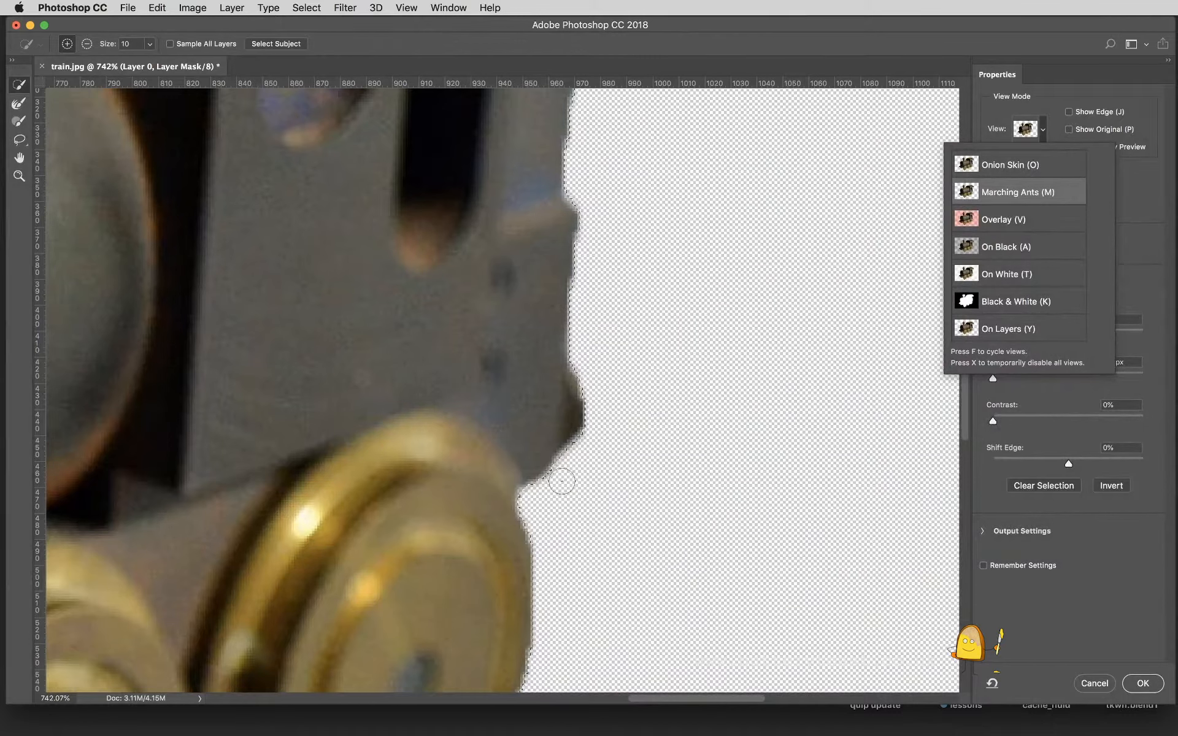
{"action": "left_click", "coordinate": [1043, 395]}
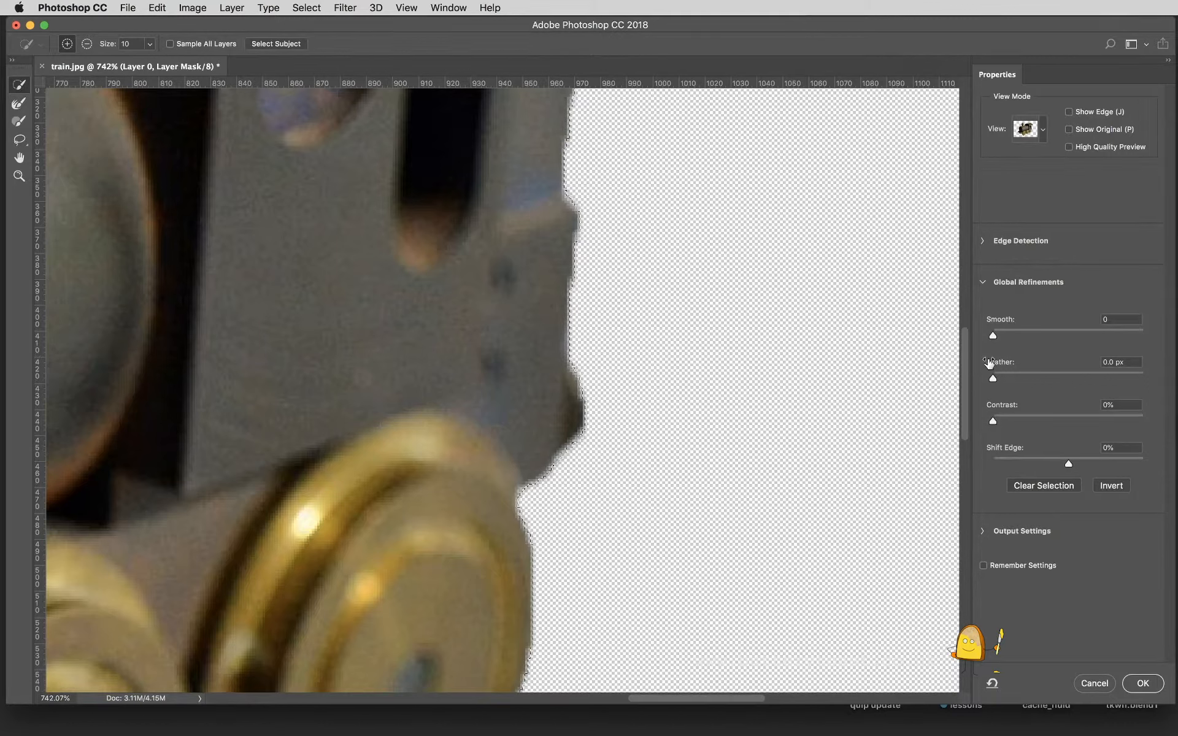
{"action": "left_click_drag", "start_coordinate": [994, 377], "coordinate": [1031, 383]}
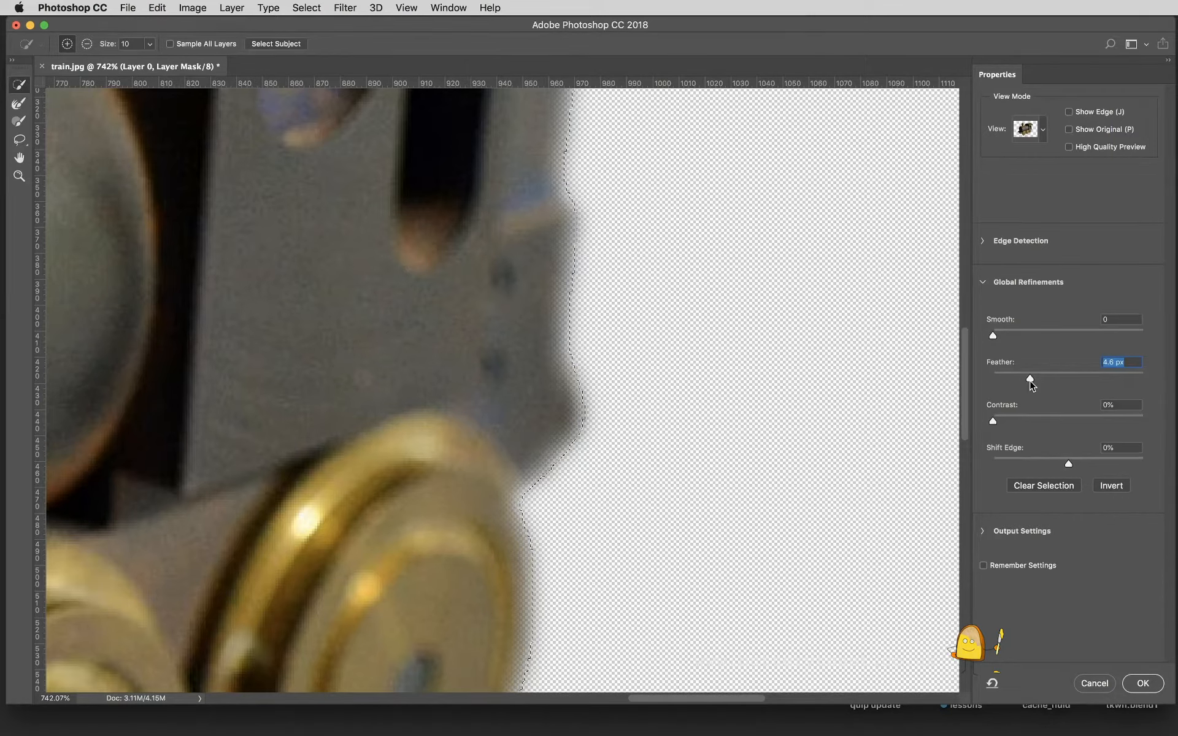
{"action": "mouse_move", "coordinate": [1030, 381]}
{"action": "left_mouse_down"}
{"action": "mouse_move", "coordinate": [1070, 381]}
{"action": "mouse_move", "coordinate": [984, 391]}
{"action": "mouse_move", "coordinate": [1008, 384]}
{"action": "left_mouse_up"}
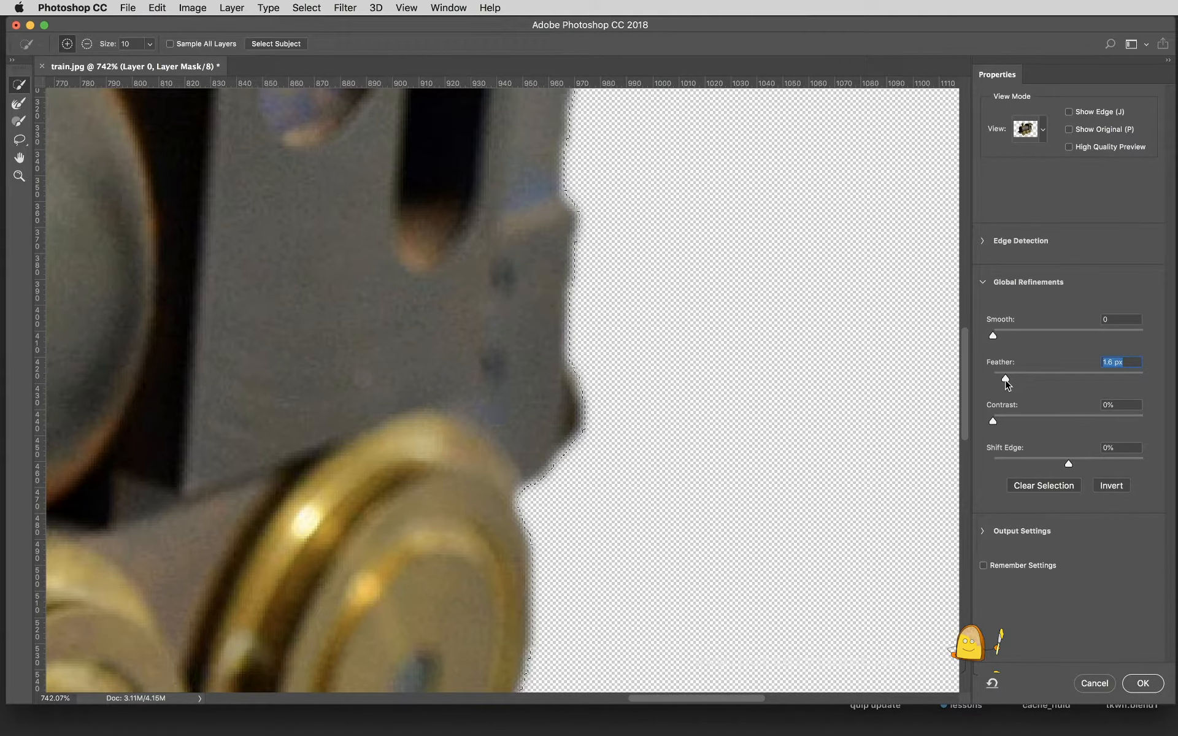
{"action": "scroll", "coordinate": [1085, 350], "scroll_direction": "down", "scroll_amount": 1}
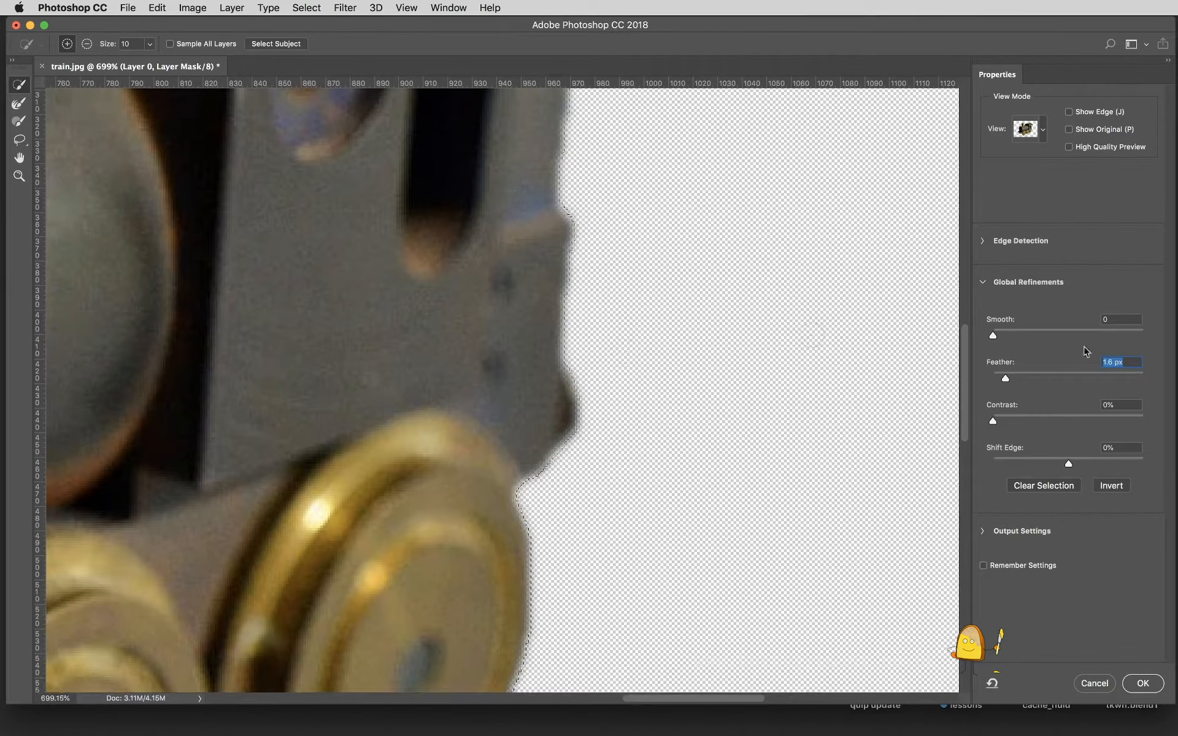
Step: Set the mask's Smooth to 16, return Feather to 1.6 px after an extreme trial, and apply the refinements
{"action": "left_click_drag", "start_coordinate": [993, 336], "coordinate": [1132, 383]}
{"action": "left_click", "coordinate": [1007, 381]}
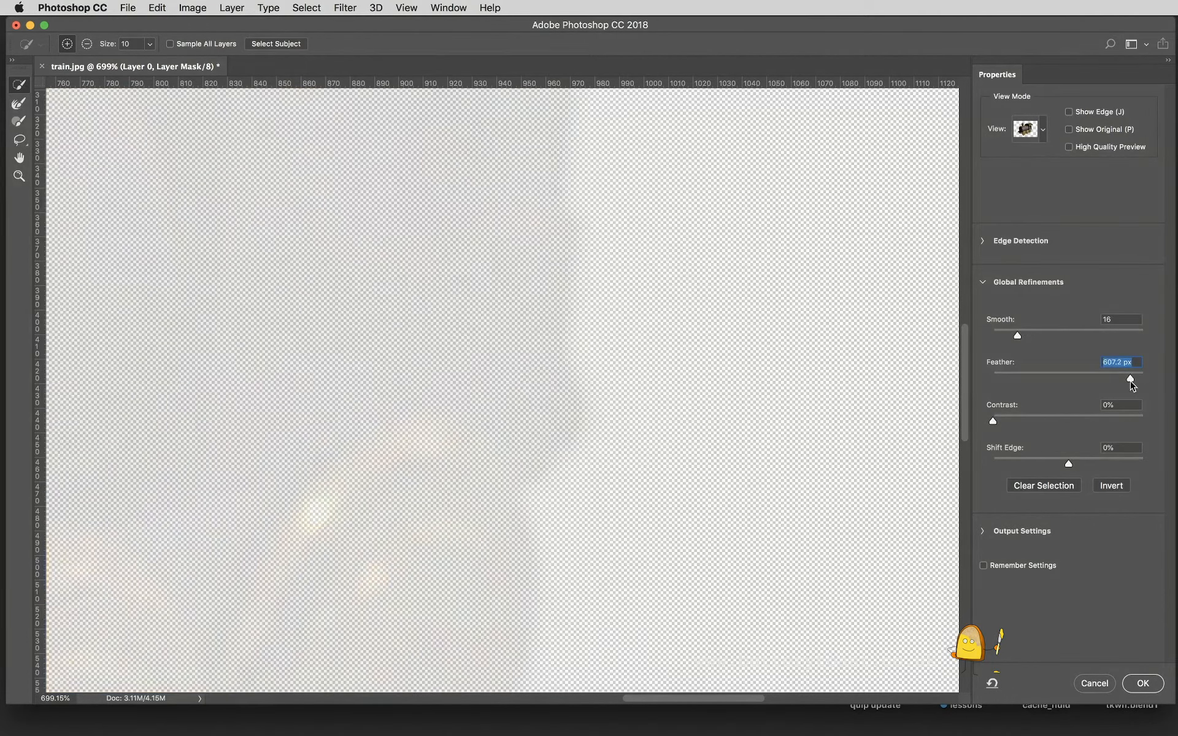
{"action": "scroll", "coordinate": [561, 367], "scroll_direction": "down", "scroll_amount": 5}
{"action": "scroll", "coordinate": [560, 367], "scroll_direction": "down", "scroll_amount": 4}
{"action": "left_click_drag", "start_coordinate": [1128, 384], "coordinate": [1004, 394]}
{"action": "scroll", "coordinate": [570, 452], "scroll_direction": "left", "scroll_amount": 5}
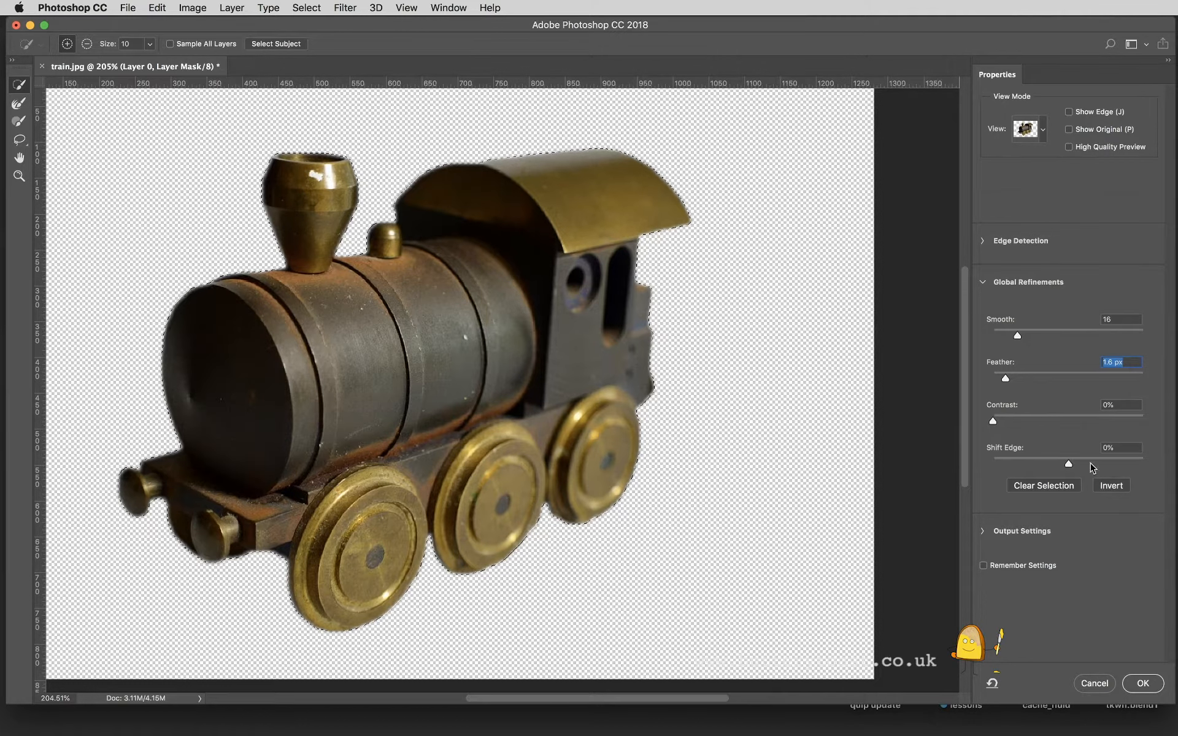
{"action": "left_click", "coordinate": [1138, 682]}
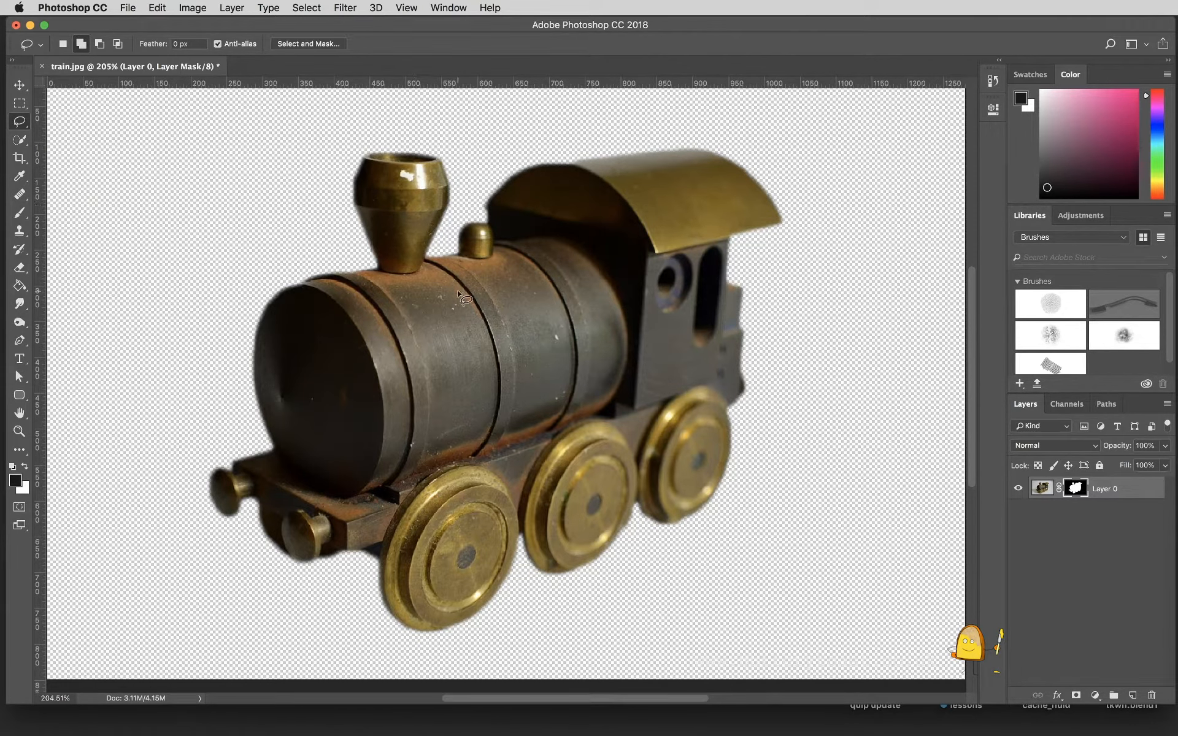
Step: Create a new empty layer above the masked train layer and name it bg
{"action": "scroll", "coordinate": [458, 289], "scroll_direction": "down", "scroll_amount": 2}
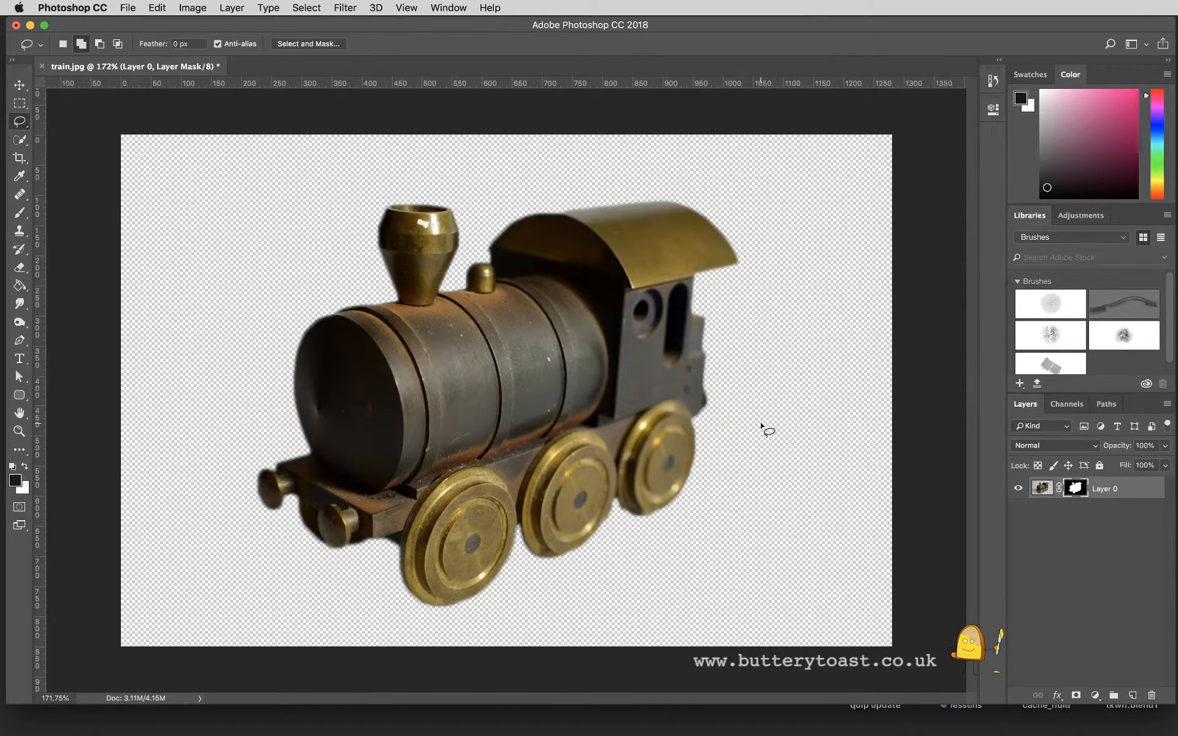
{"action": "left_click", "coordinate": [1134, 696]}
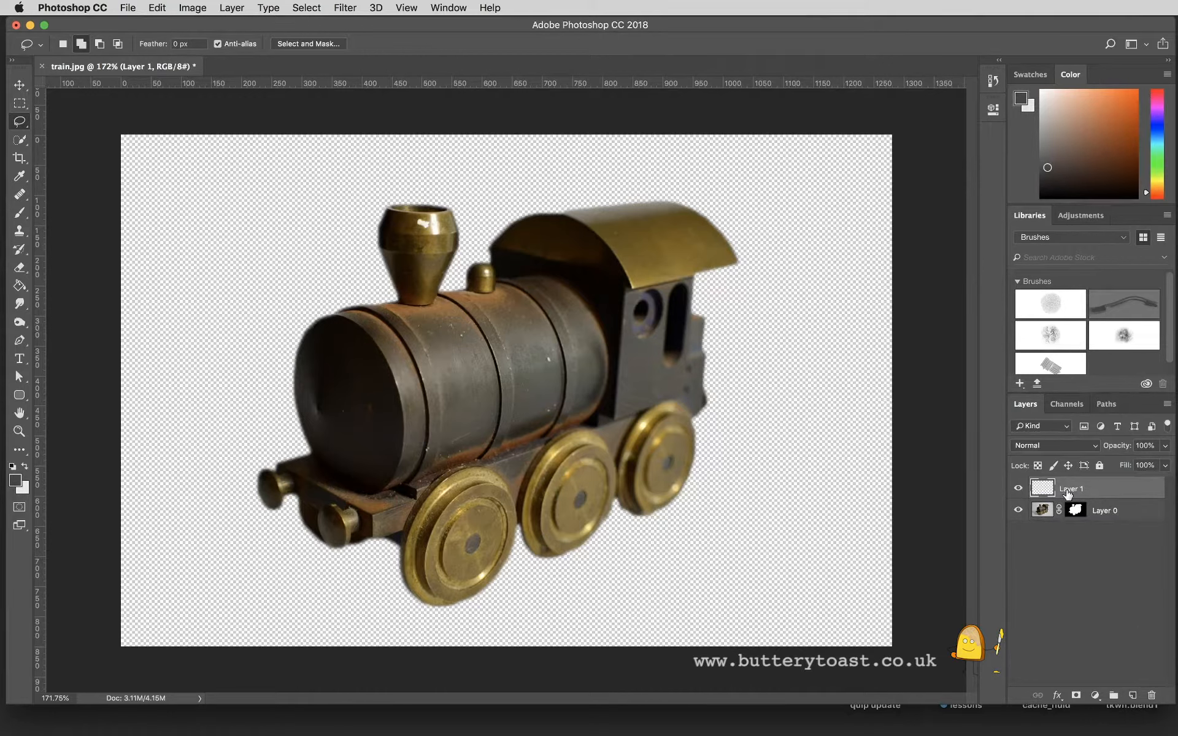
{"action": "double_click", "coordinate": [1068, 490]}
{"action": "type", "text": "bg"}
{"action": "key", "text": "Return"}
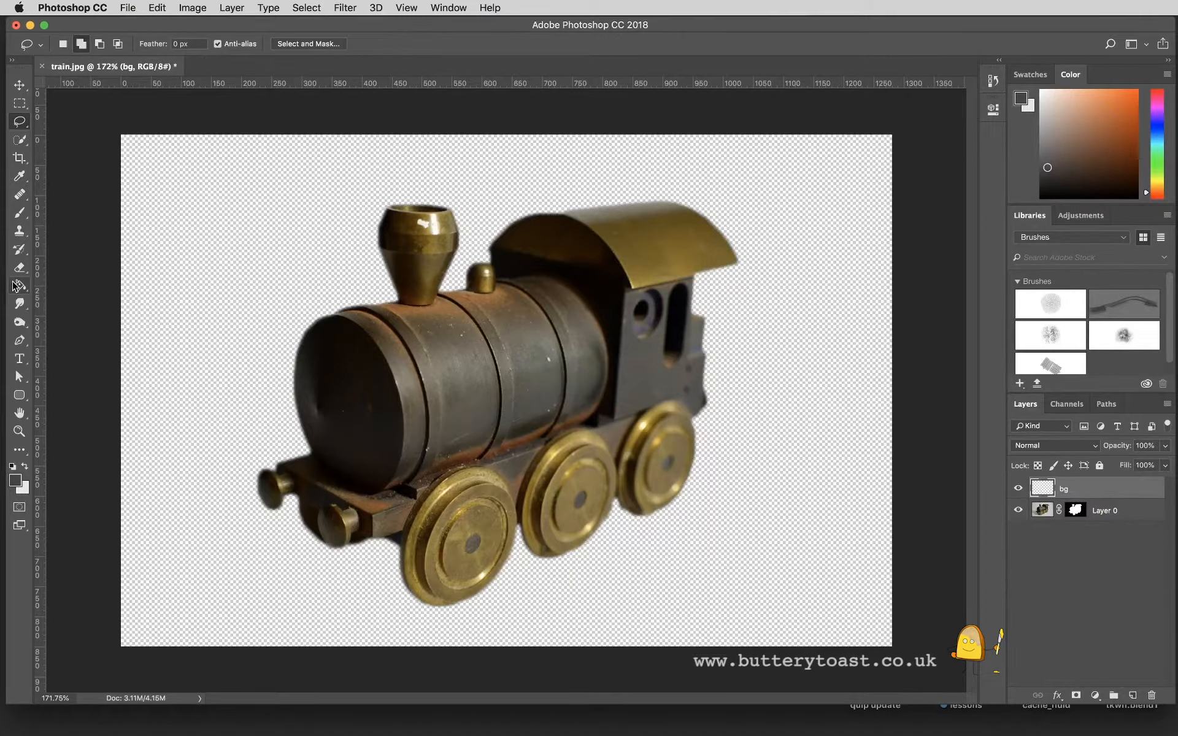
Step: Set the foreground colour to the light purple d8b4f4
{"action": "key", "text": "i"}
{"action": "left_click", "coordinate": [16, 482]}
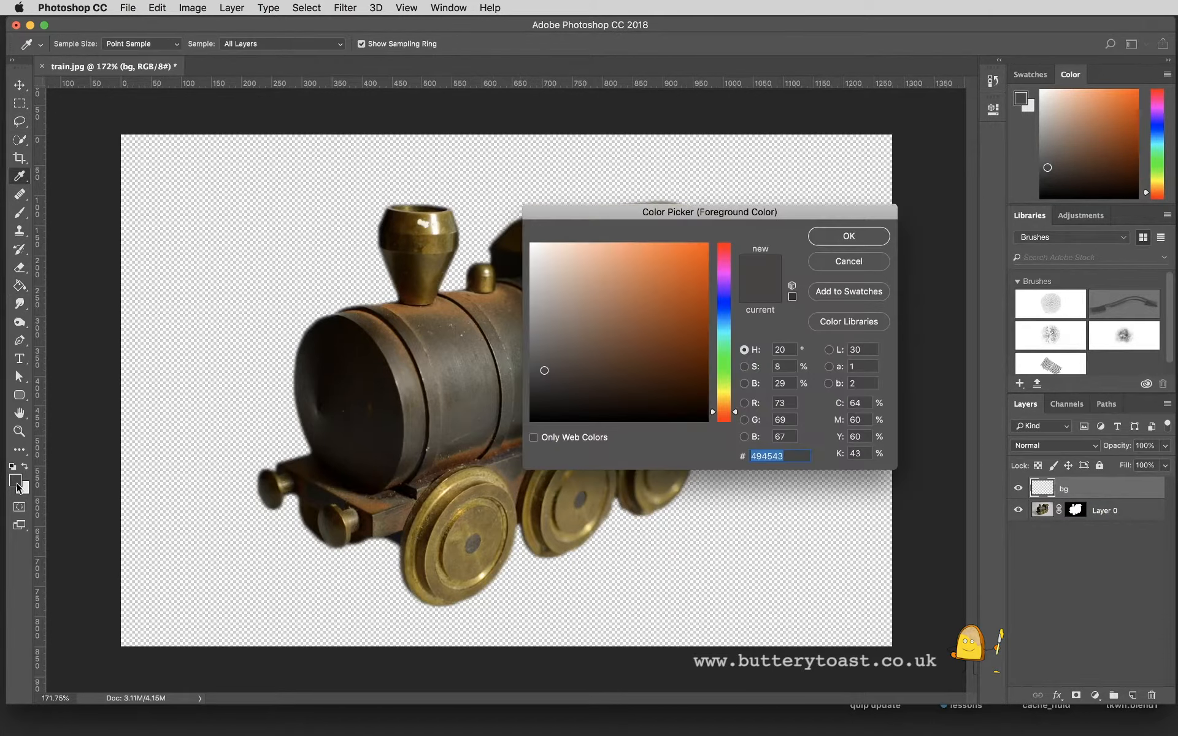
{"action": "left_click", "coordinate": [598, 263]}
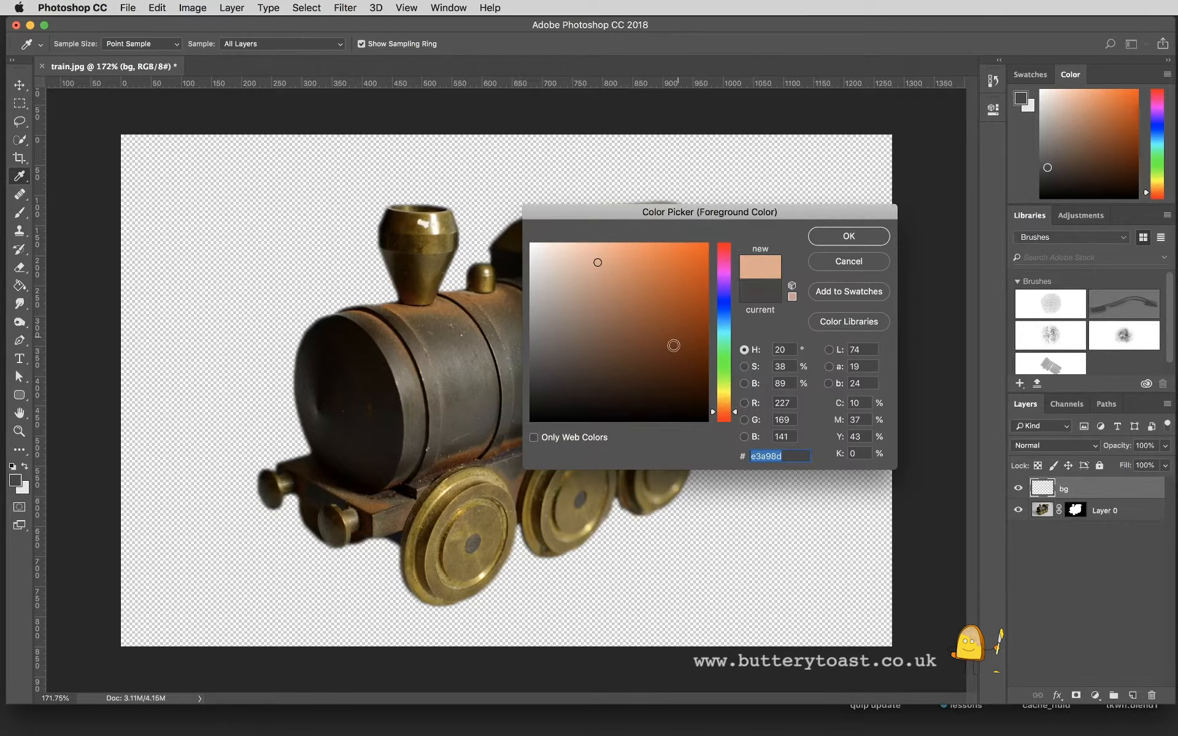
{"action": "mouse_move", "coordinate": [722, 397]}
{"action": "left_mouse_down"}
{"action": "mouse_move", "coordinate": [718, 270]}
{"action": "mouse_move", "coordinate": [715, 344]}
{"action": "left_mouse_up"}
{"action": "mouse_move", "coordinate": [573, 279]}
{"action": "left_mouse_down"}
{"action": "mouse_move", "coordinate": [560, 274]}
{"action": "mouse_move", "coordinate": [598, 254]}
{"action": "mouse_move", "coordinate": [557, 266]}
{"action": "mouse_move", "coordinate": [576, 250]}
{"action": "left_mouse_up"}
{"action": "left_click", "coordinate": [722, 286]}
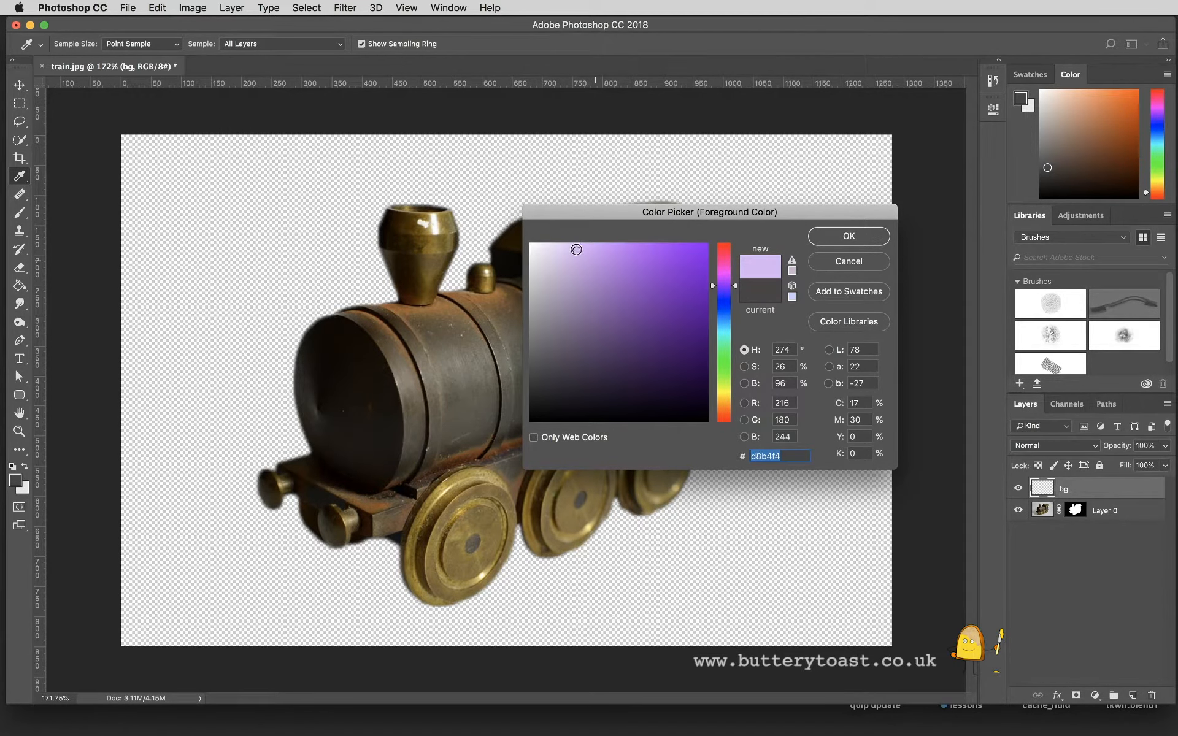
{"action": "left_click", "coordinate": [849, 237]}
Step: Fill the bg layer with the light purple foreground colour and move it below the masked train layer
{"action": "key", "text": "g"}
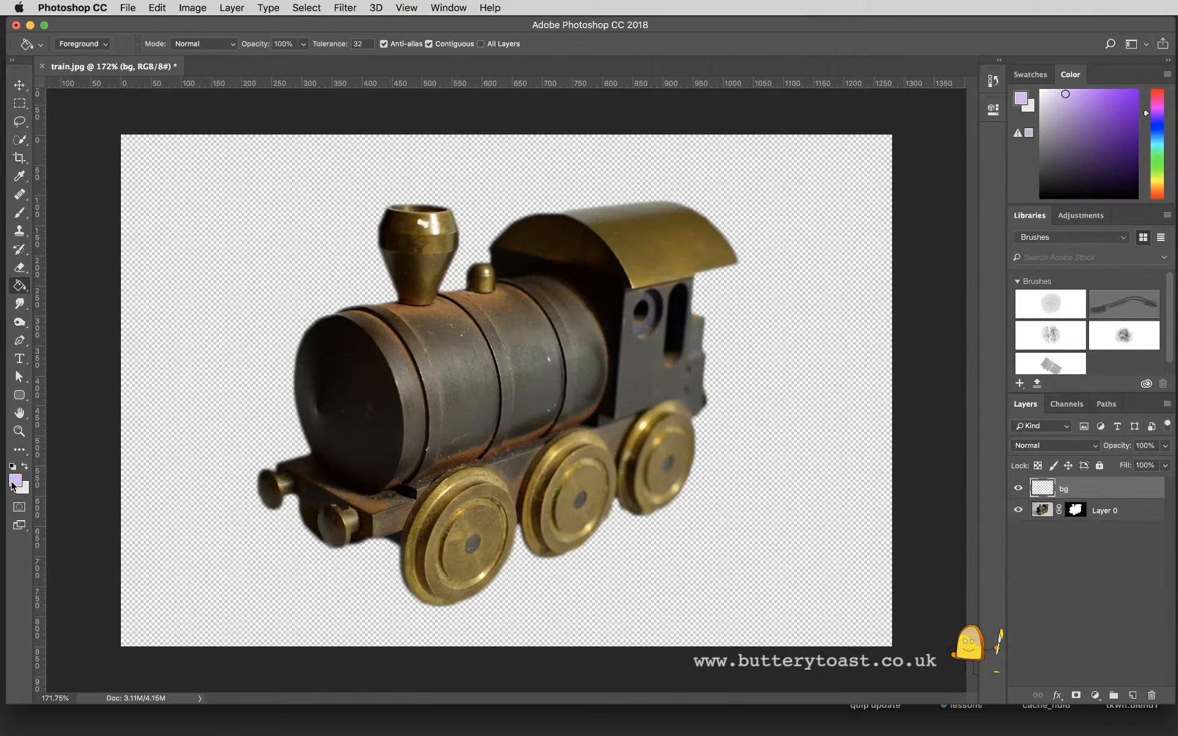
{"action": "left_click", "coordinate": [486, 356]}
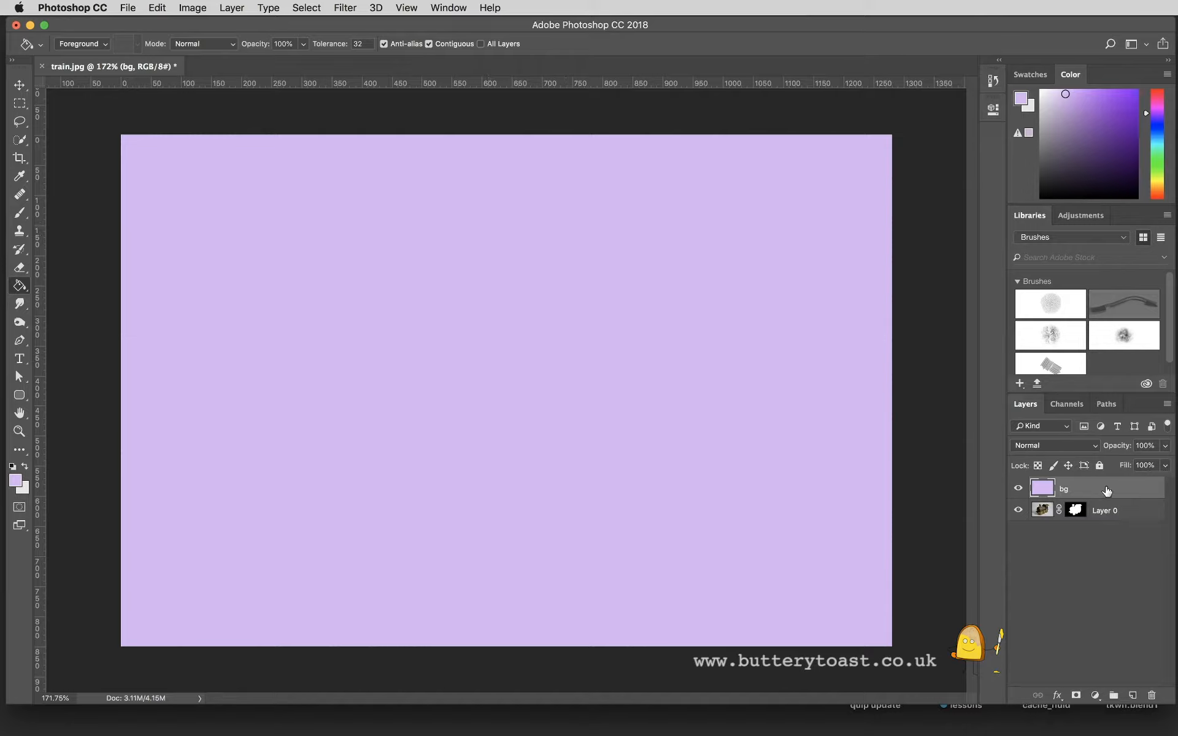
{"action": "left_click_drag", "start_coordinate": [1107, 491], "coordinate": [1098, 528]}
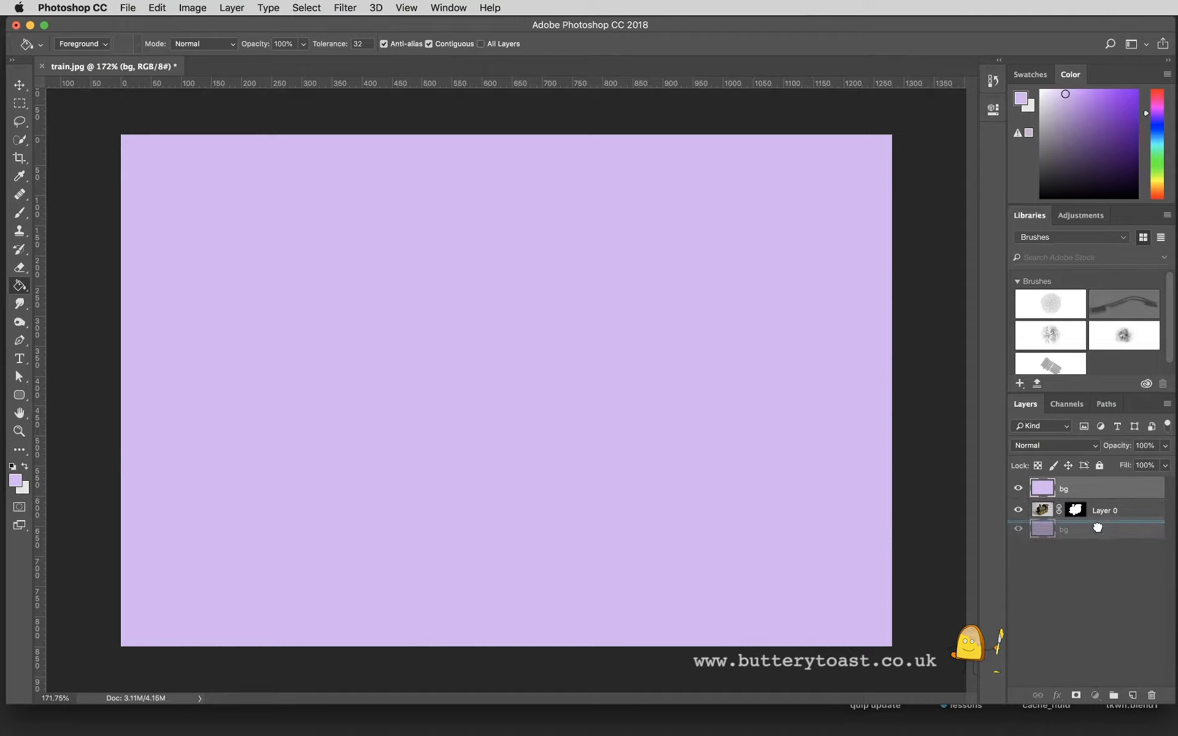
{"action": "left_click_drag", "start_coordinate": [1098, 528], "coordinate": [1098, 529]}
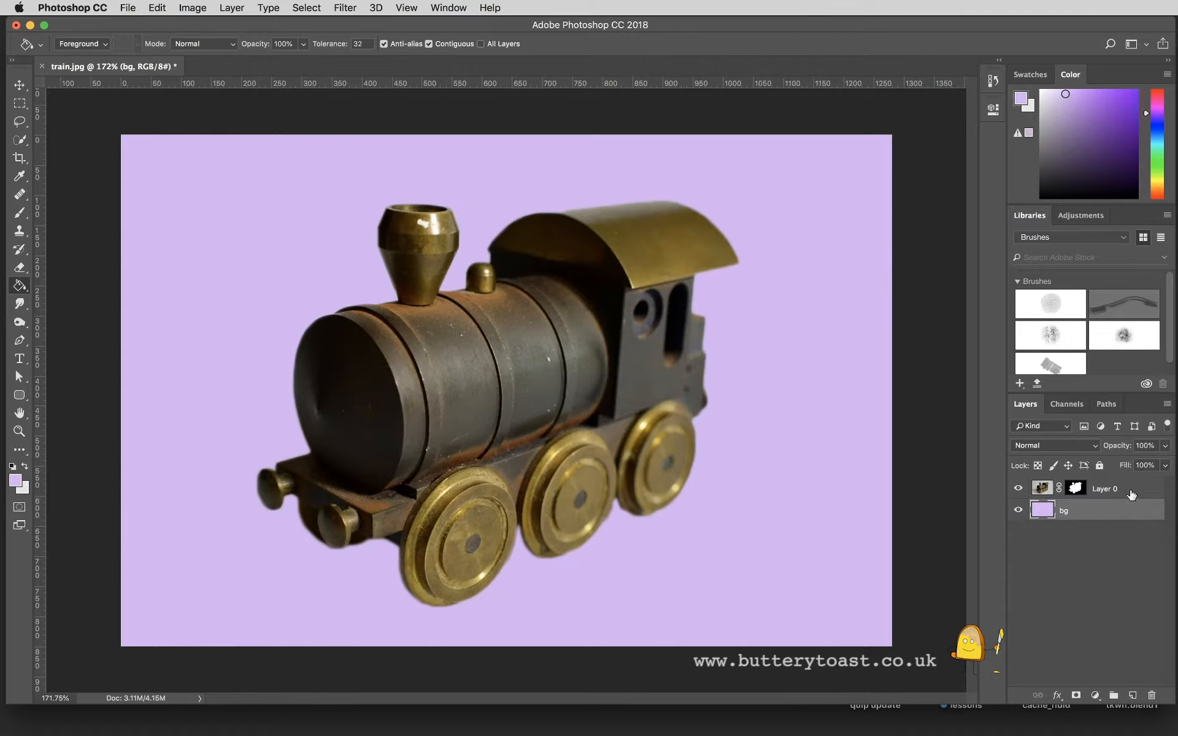
Step: Scale the masked train layer to about 59.5% with Free Transform and place it in the canvas's upper right, centred near X 855.5, Y 271 px
{"action": "left_click", "coordinate": [1131, 492]}
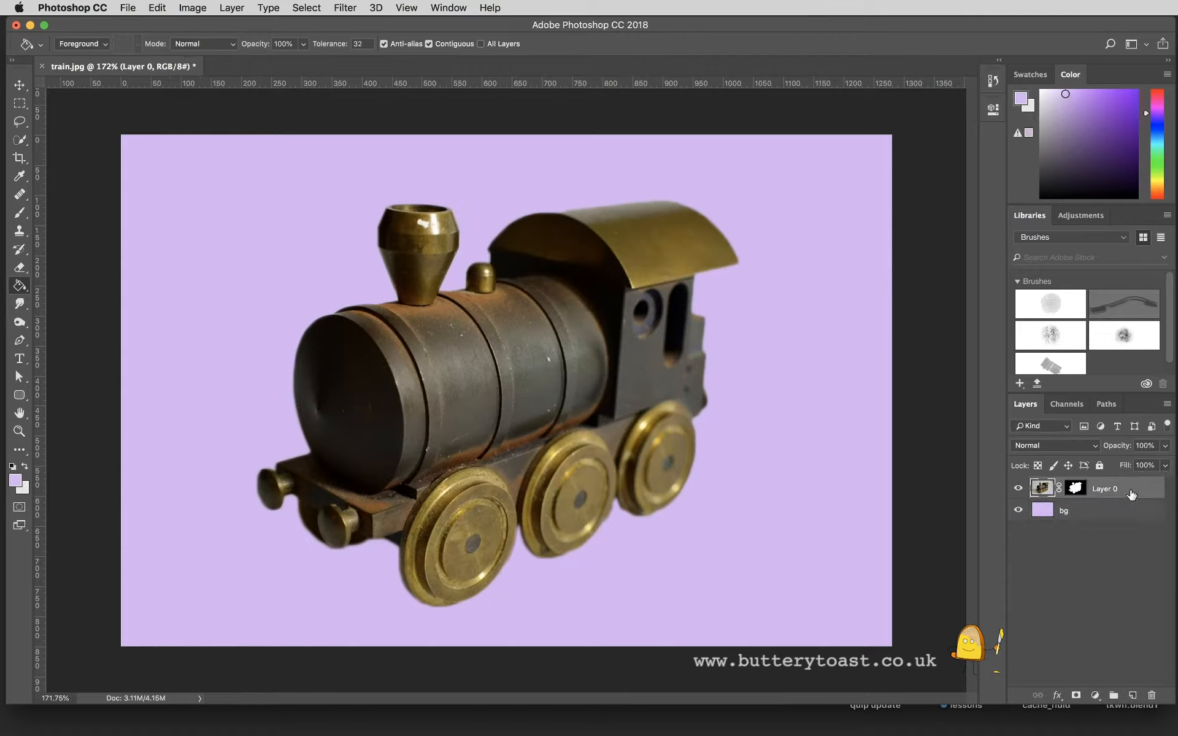
{"action": "left_click", "coordinate": [20, 85]}
{"action": "mouse_move", "coordinate": [508, 357]}
{"action": "left_mouse_down"}
{"action": "mouse_move", "coordinate": [465, 382]}
{"action": "mouse_move", "coordinate": [498, 360]}
{"action": "left_mouse_up"}
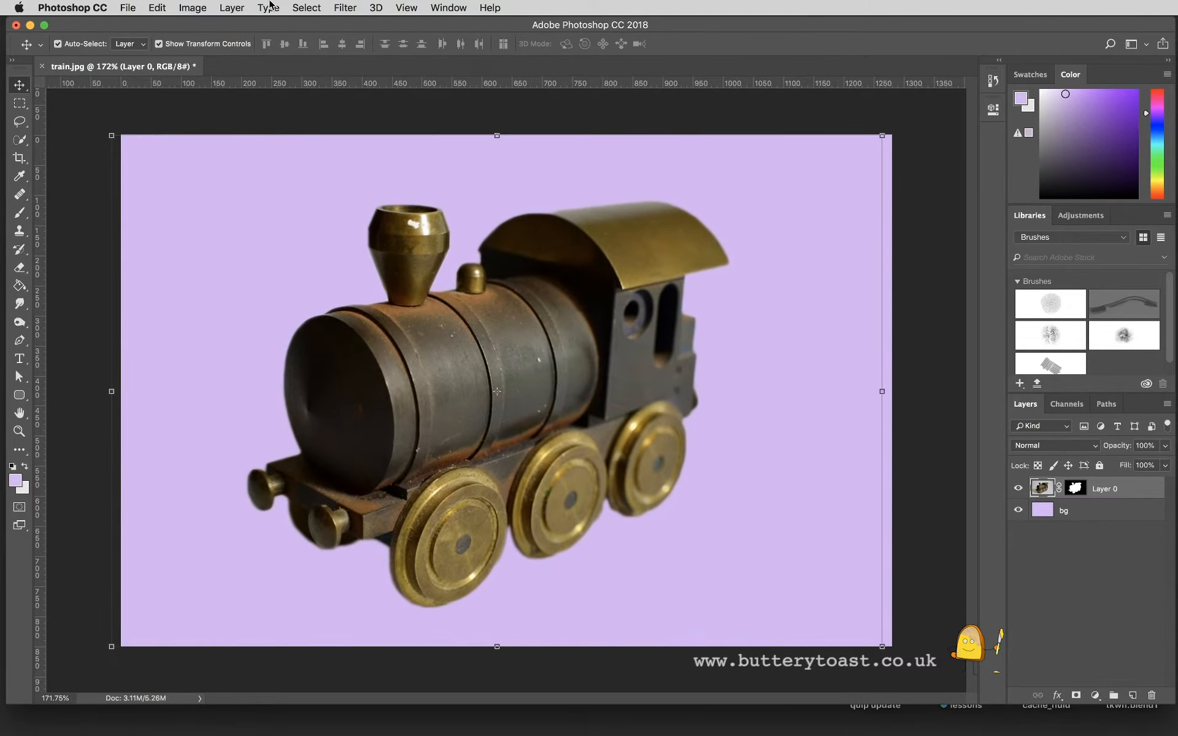
{"action": "left_click", "coordinate": [151, 8]}
{"action": "mouse_move", "coordinate": [316, 319]}
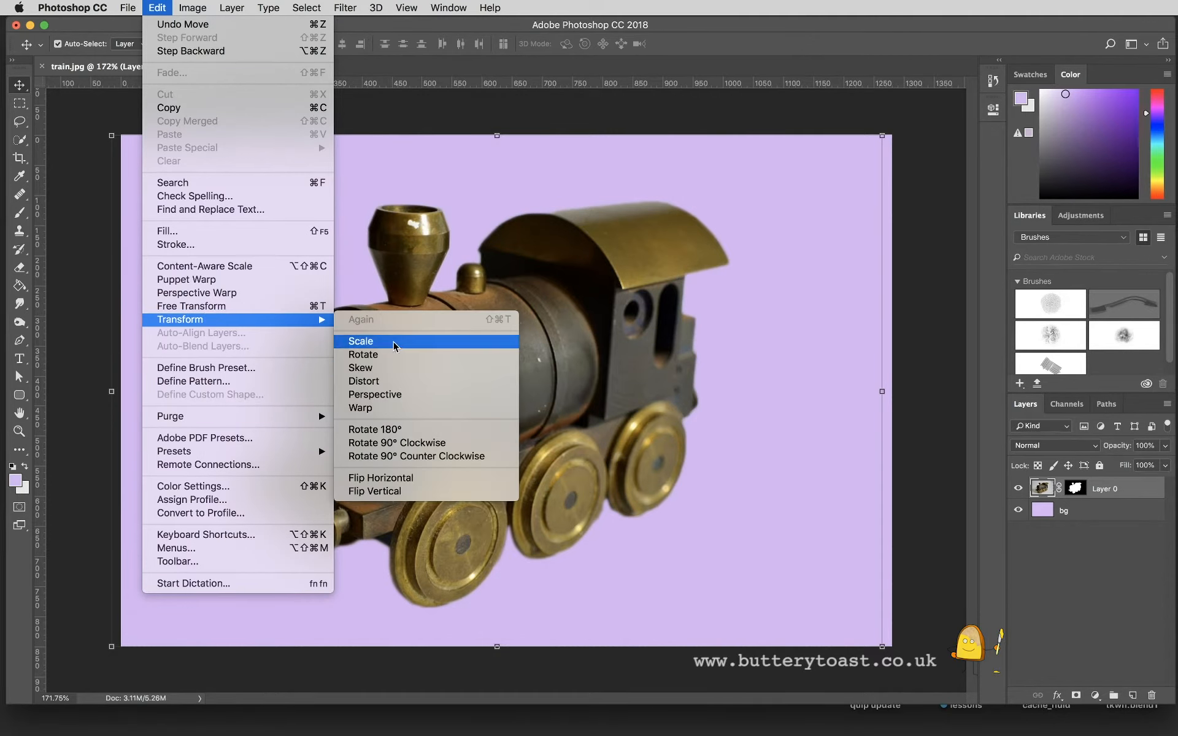
{"action": "left_click", "coordinate": [238, 307]}
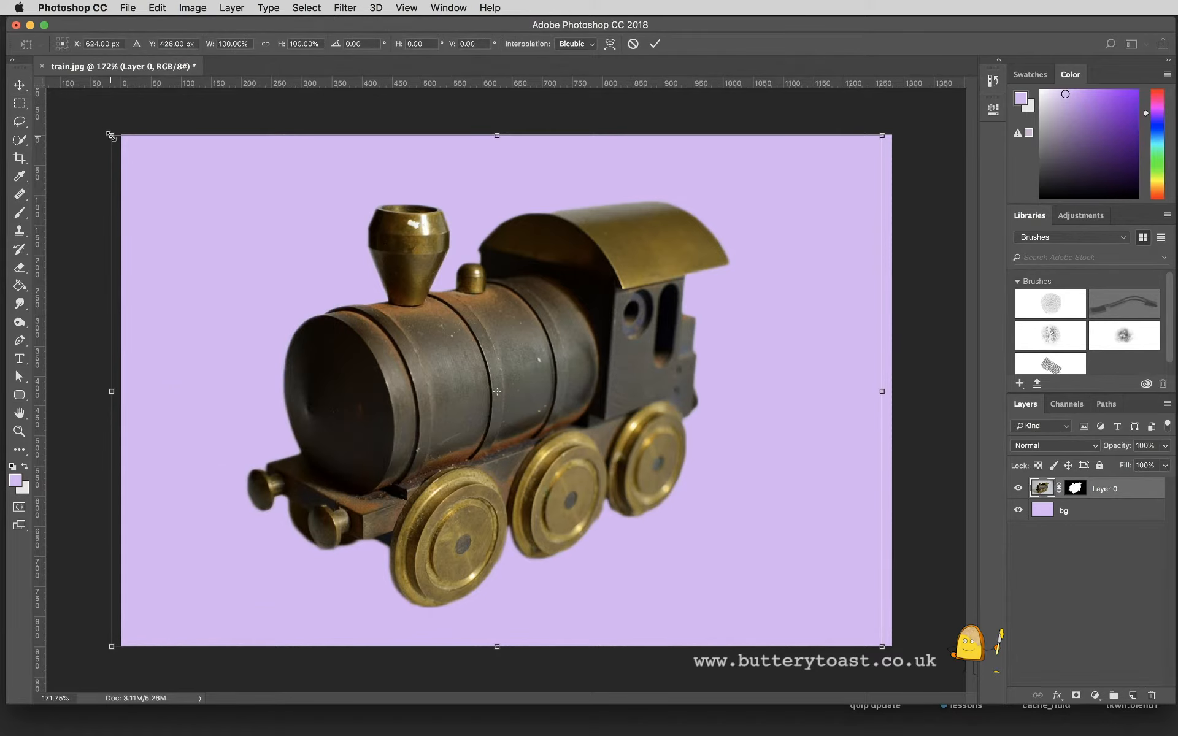
{"action": "left_click_drag", "start_coordinate": [111, 135], "coordinate": [444, 305]}
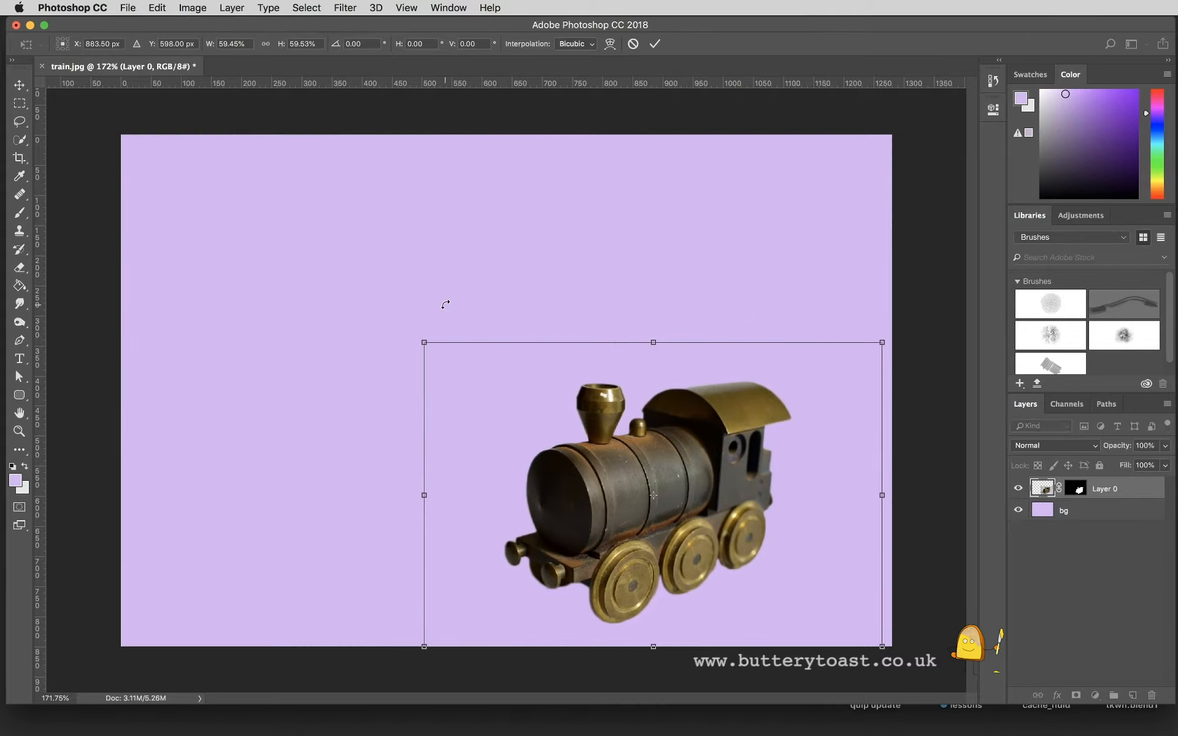
{"action": "left_click_drag", "start_coordinate": [607, 527], "coordinate": [599, 332]}
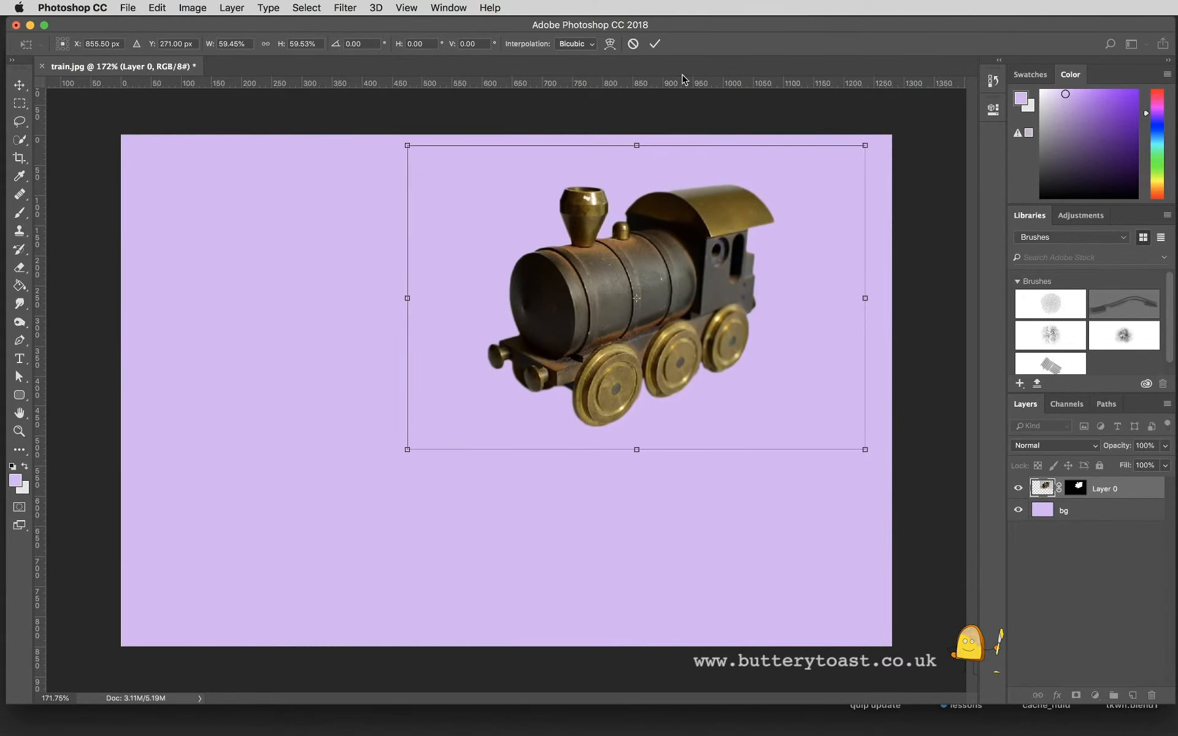
{"action": "left_click", "coordinate": [655, 44]}
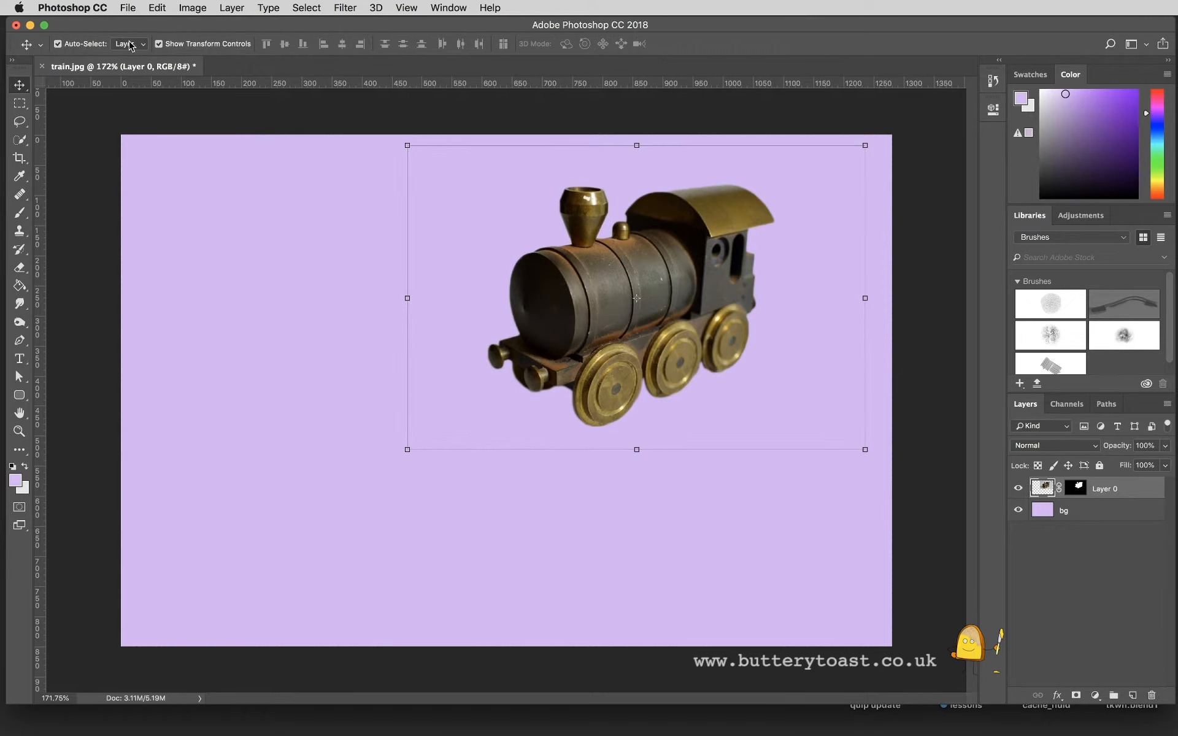
Step: Save the document as train.psd in the lessons folder, using the Photoshop format with layers kept
{"action": "left_click", "coordinate": [130, 8]}
{"action": "left_click", "coordinate": [150, 152]}
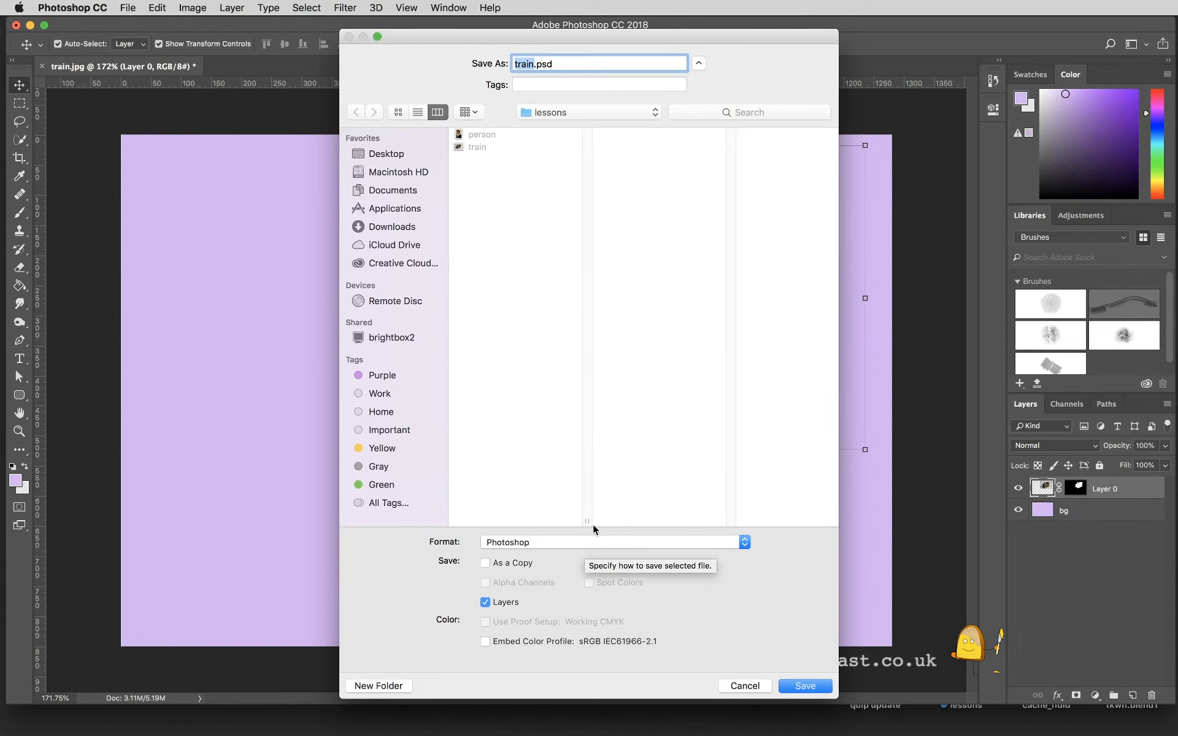
{"action": "left_click", "coordinate": [557, 541]}
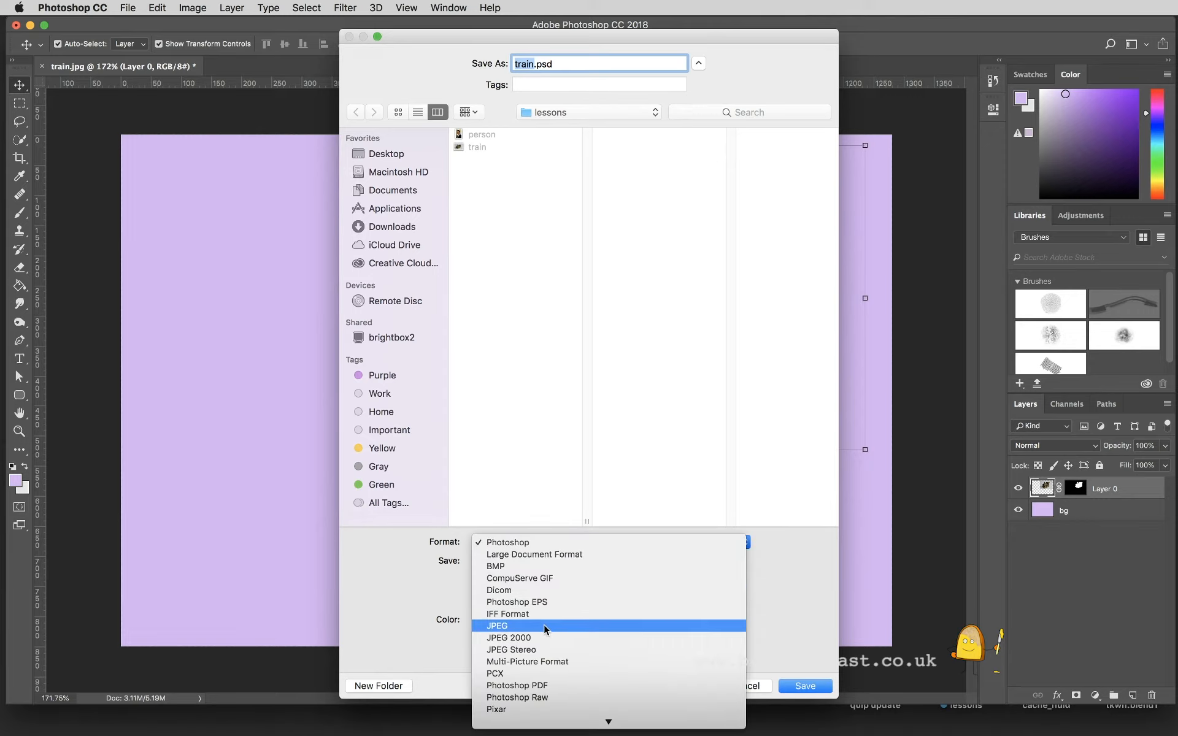
{"action": "scroll", "coordinate": [544, 676], "scroll_direction": "down", "scroll_amount": 2}
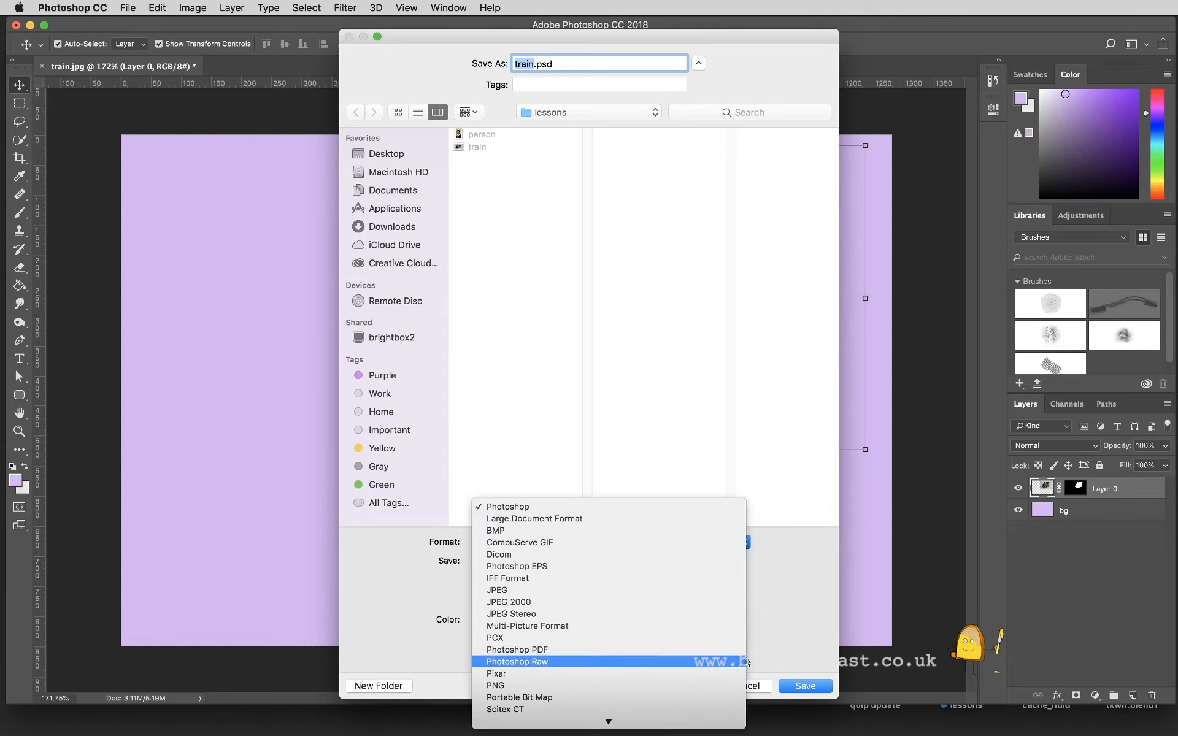
{"action": "left_click", "coordinate": [766, 619]}
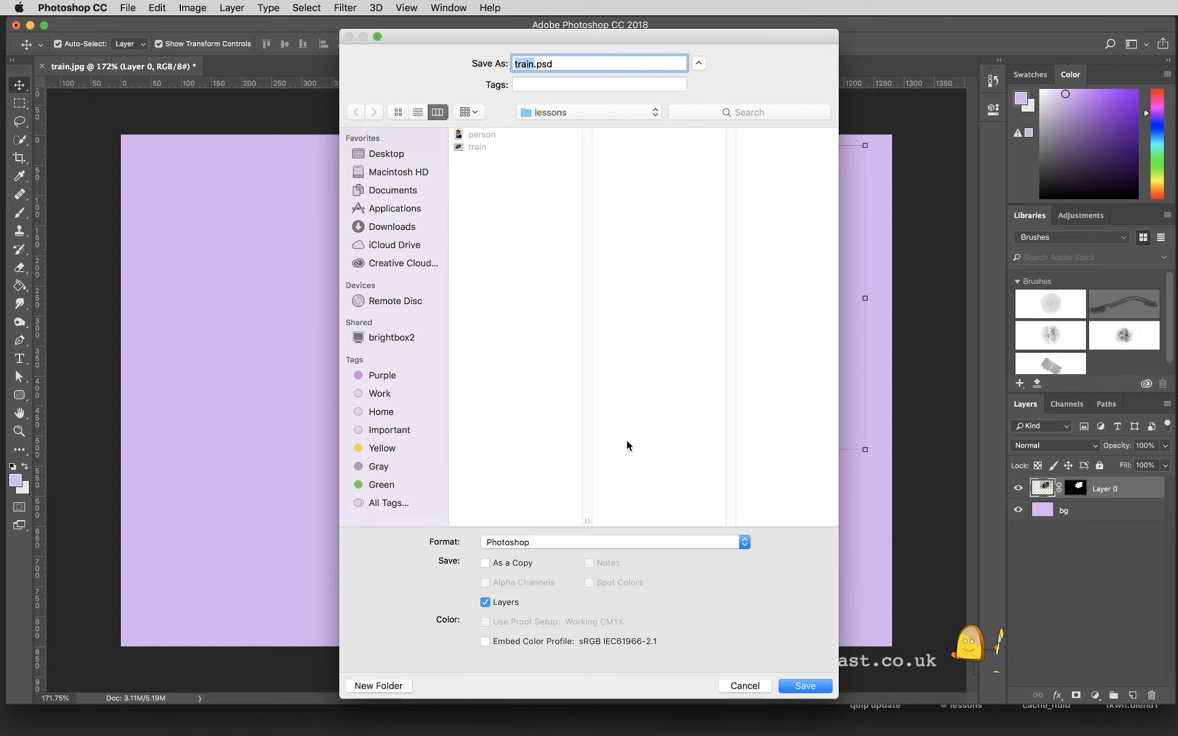
{"action": "key", "text": "Return"}
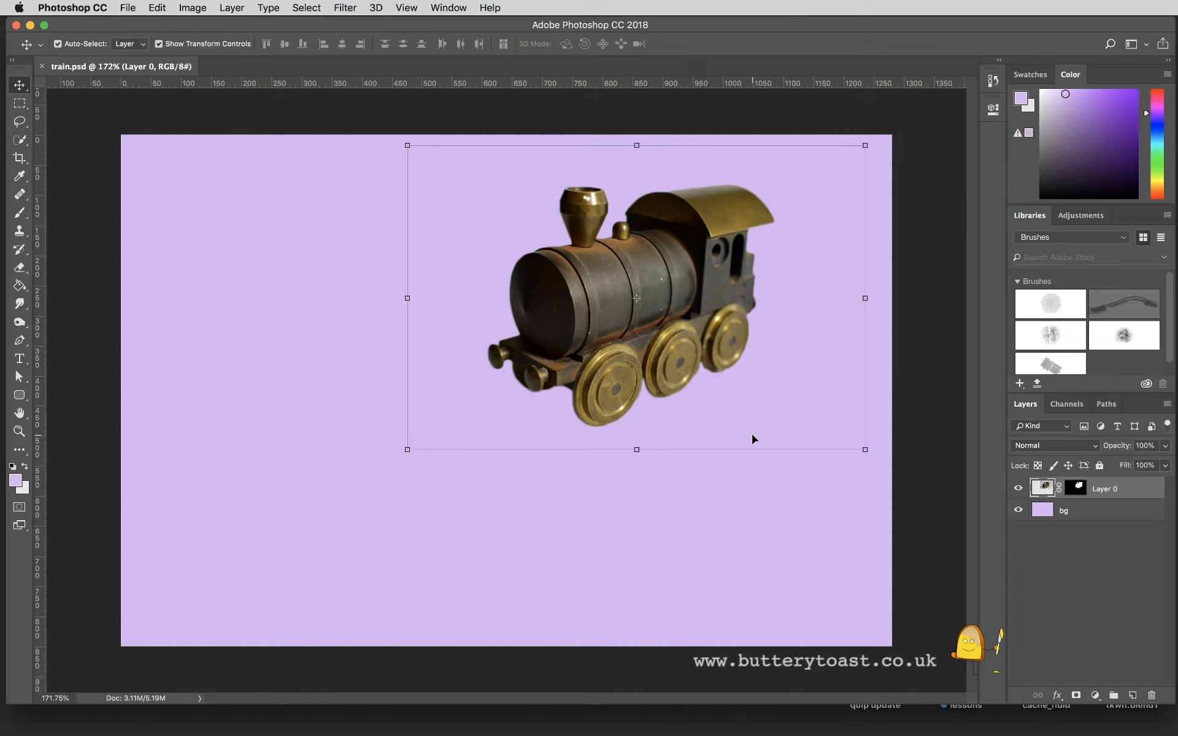